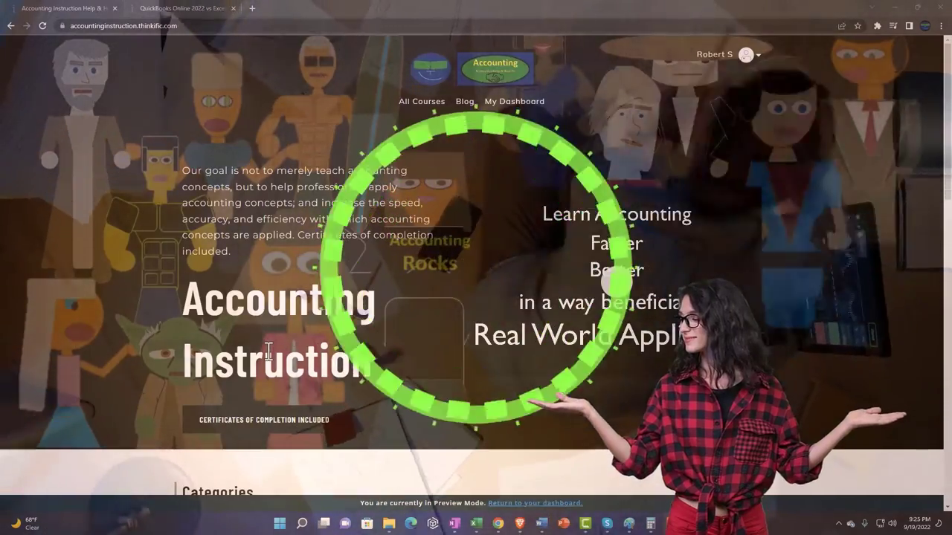
Scroll past the Categories tiles and switch to the QuickBooks Online 2022 vs Excel course tab.
scroll(131, 406, down, 5)
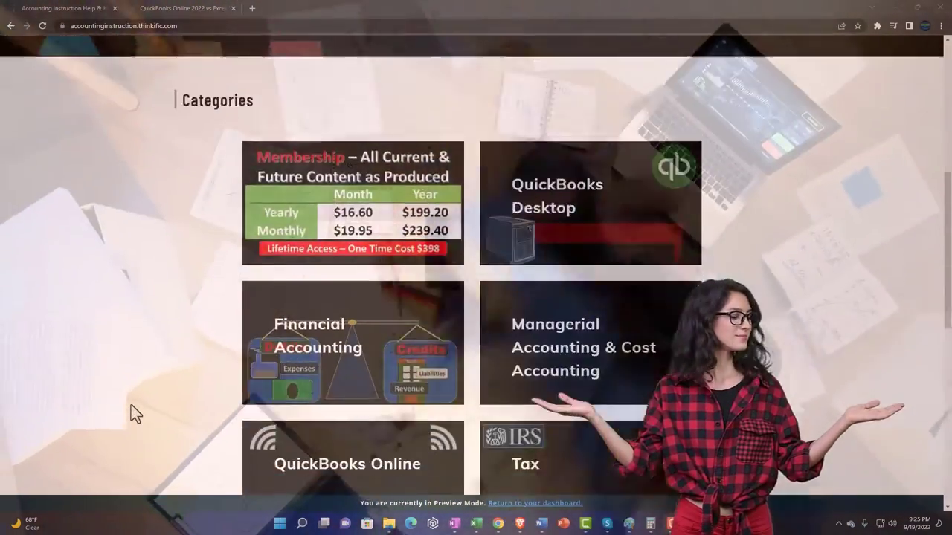
scroll(131, 406, down, 3)
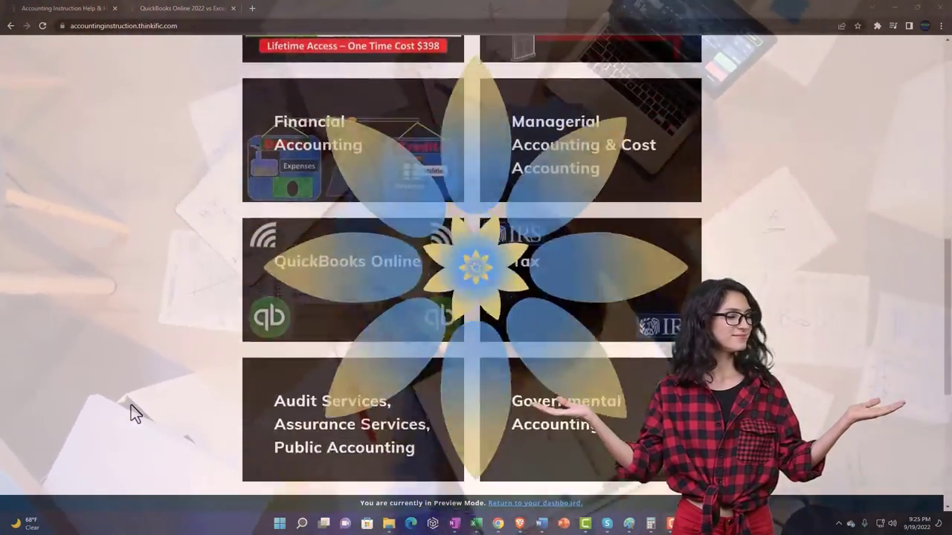
scroll(132, 414, down, 4)
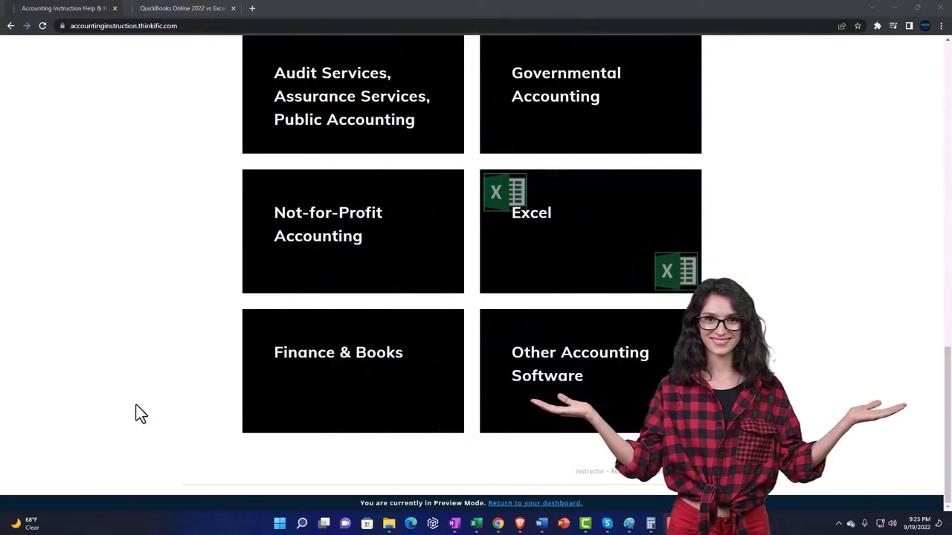
click(179, 8)
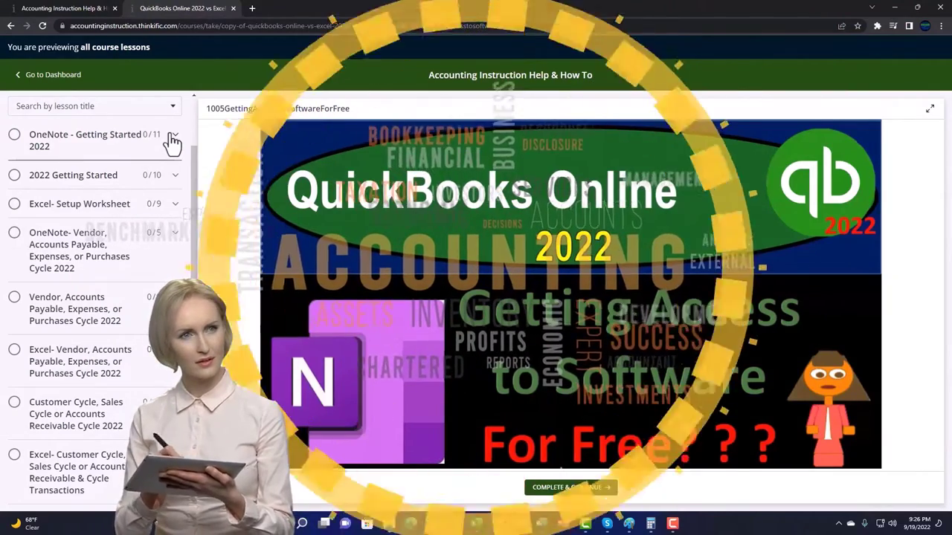
Expand the OneNote - Getting Started 2022 section in the lesson sidebar.
click(173, 139)
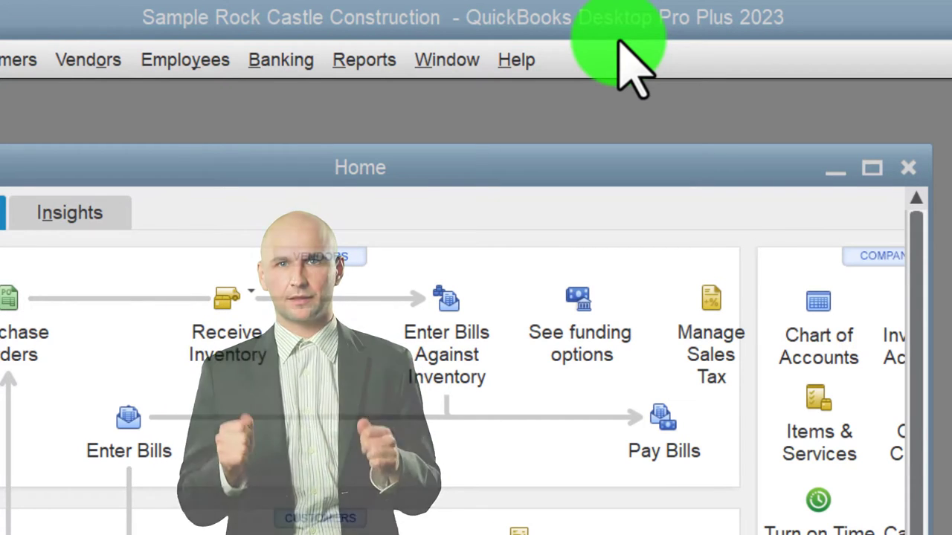
Maximize the Home window and run the standard Profit & Loss report for Rock Castle Construction.
click(874, 168)
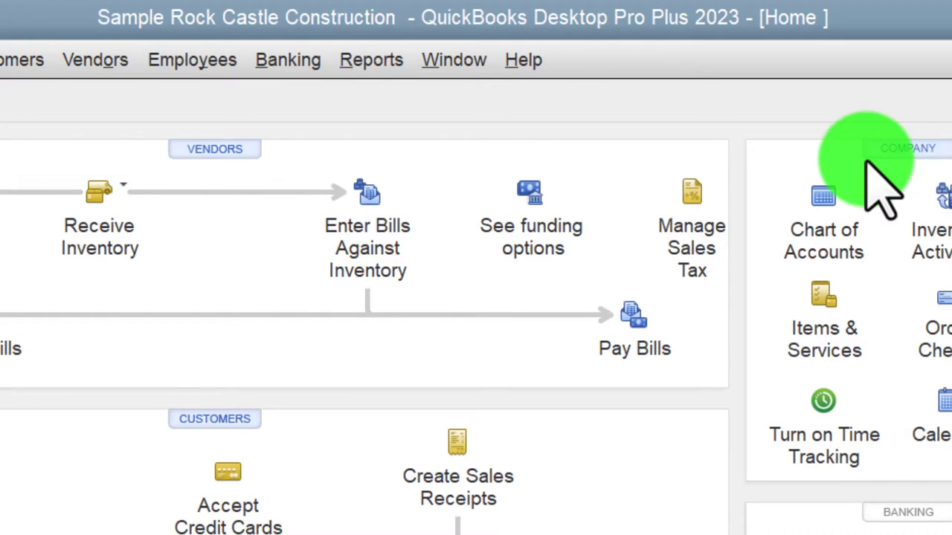
click(141, 61)
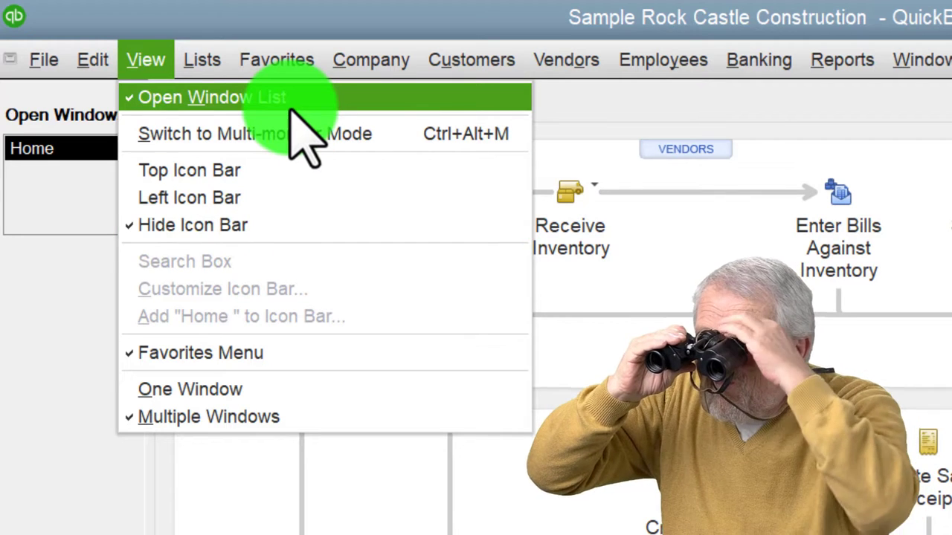
click(63, 273)
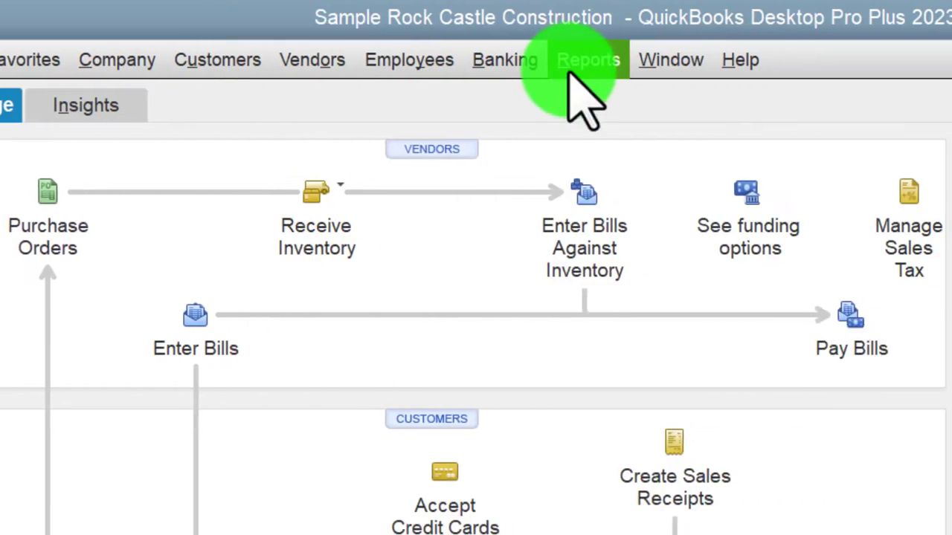
click(837, 62)
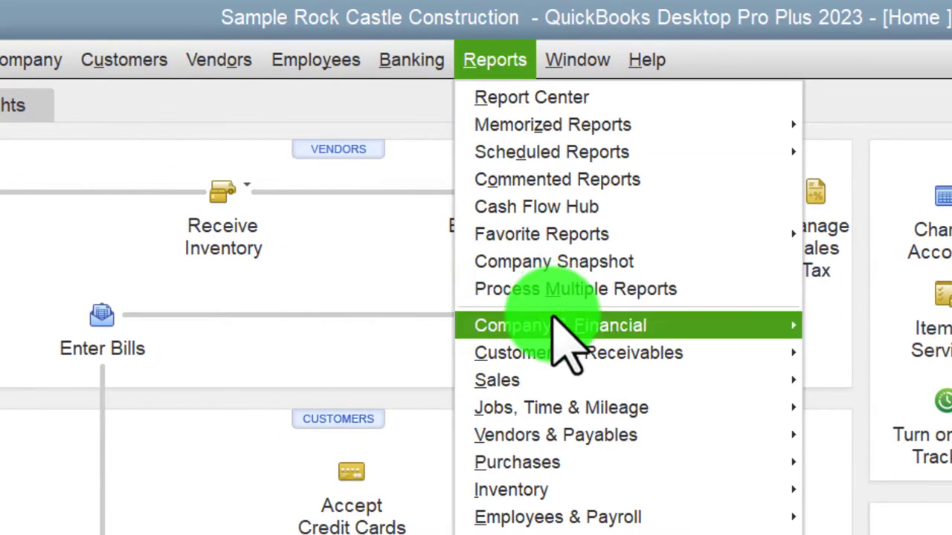
mouse_move(565, 331)
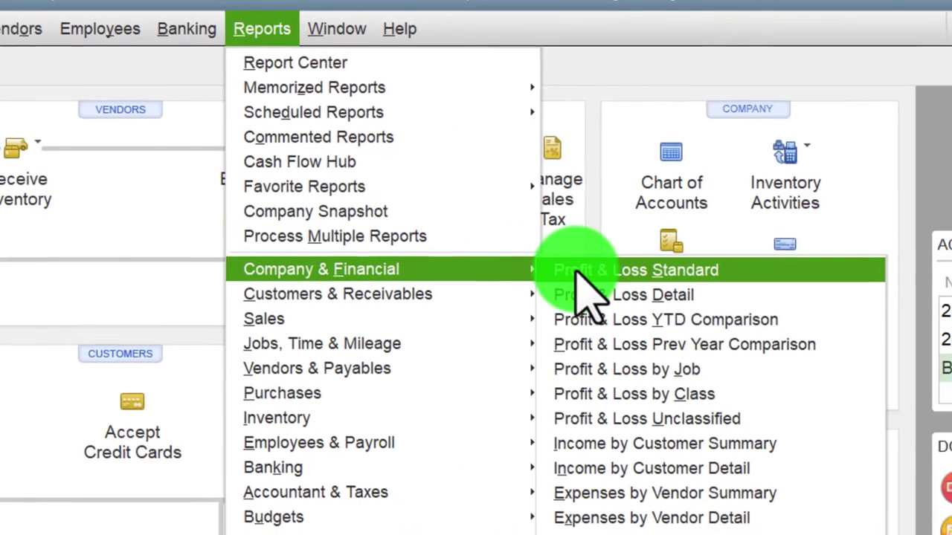
click(583, 278)
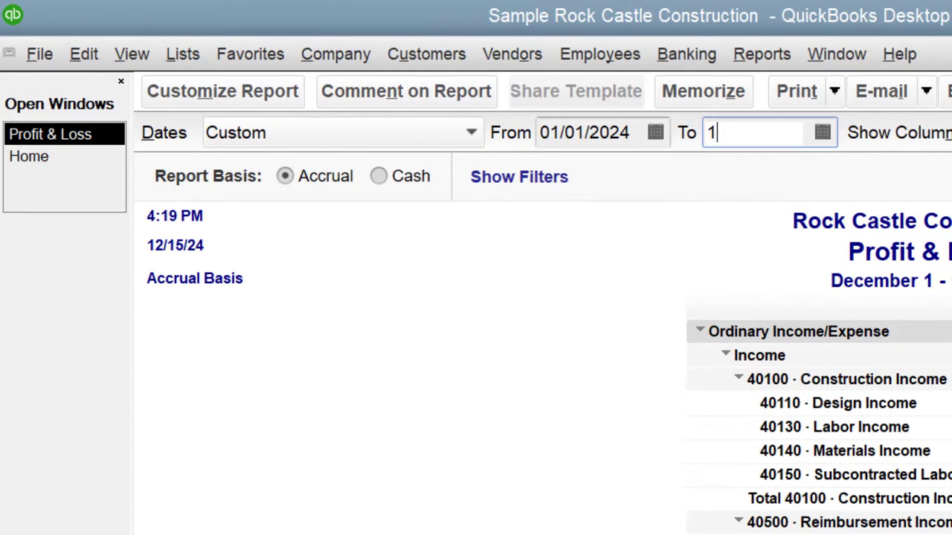
Set the Profit & Loss to 01/01/2024–12/31/2024 and apply a column-label font change to all labels.
text(12/31/2024)
click(850, 320)
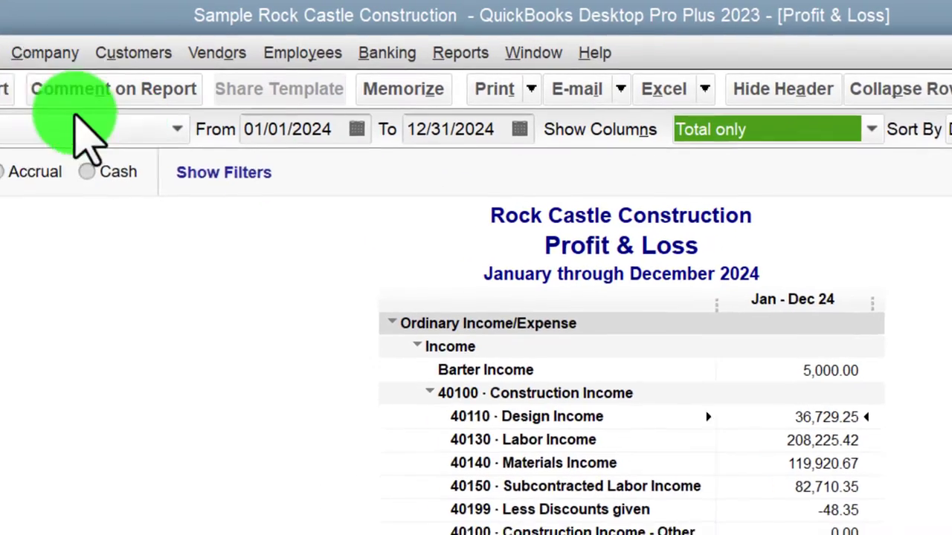
click(125, 88)
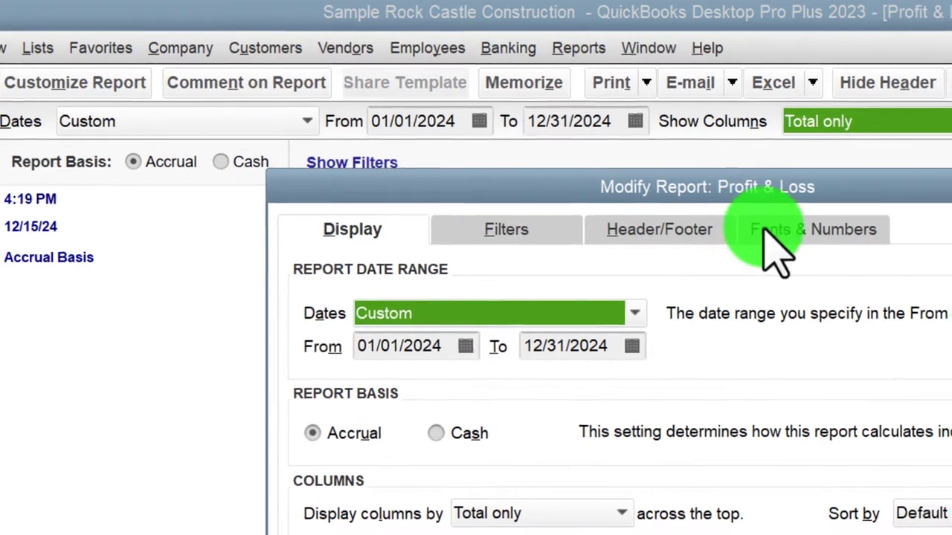
click(818, 233)
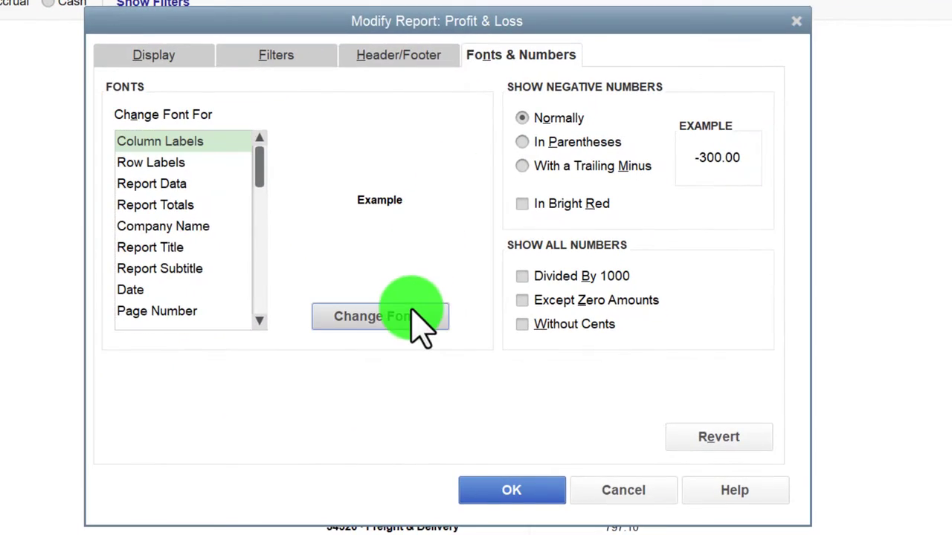
click(412, 313)
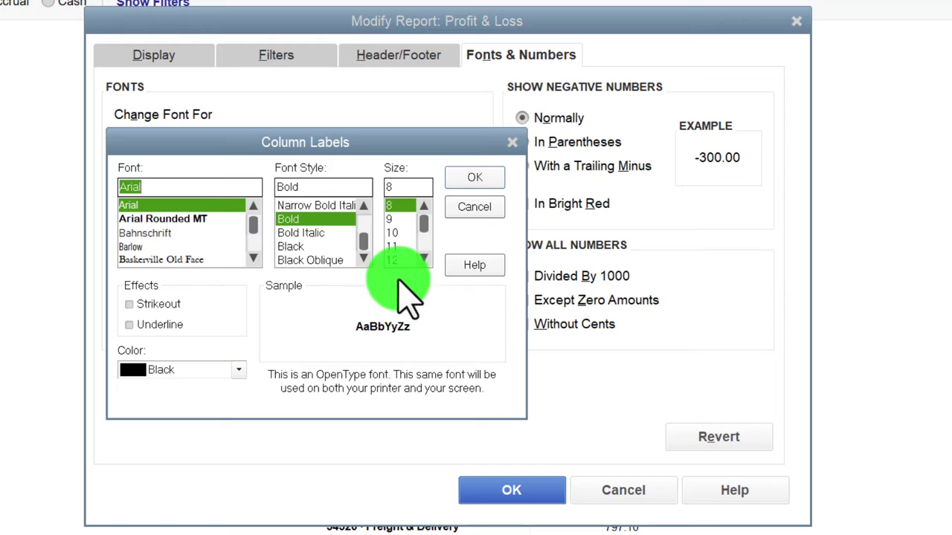
click(462, 178)
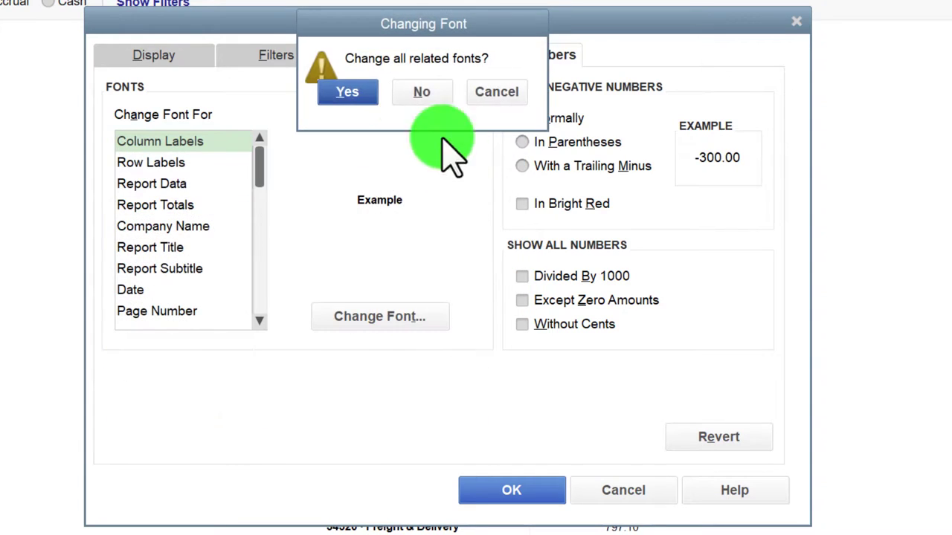
click(350, 92)
click(512, 490)
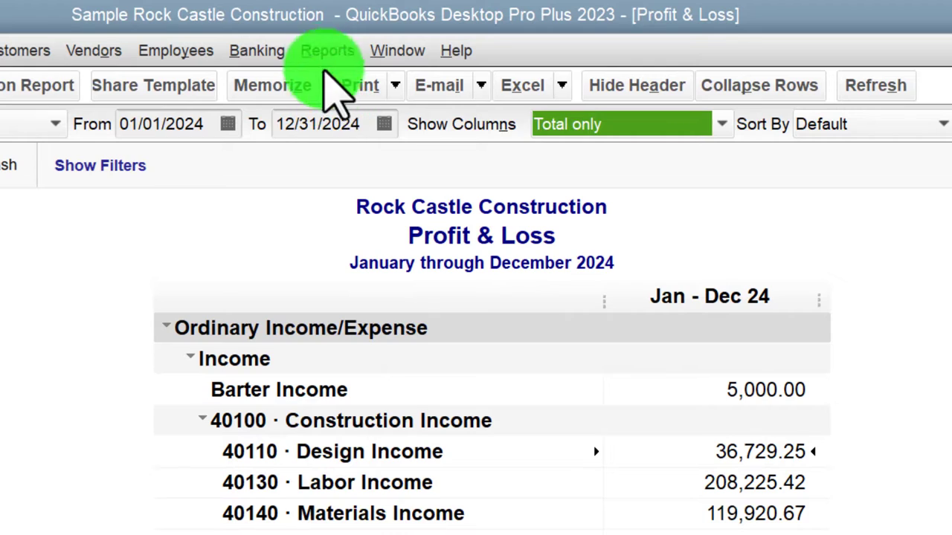
Open the standard Balance Sheet report dated This Fiscal Year.
click(327, 51)
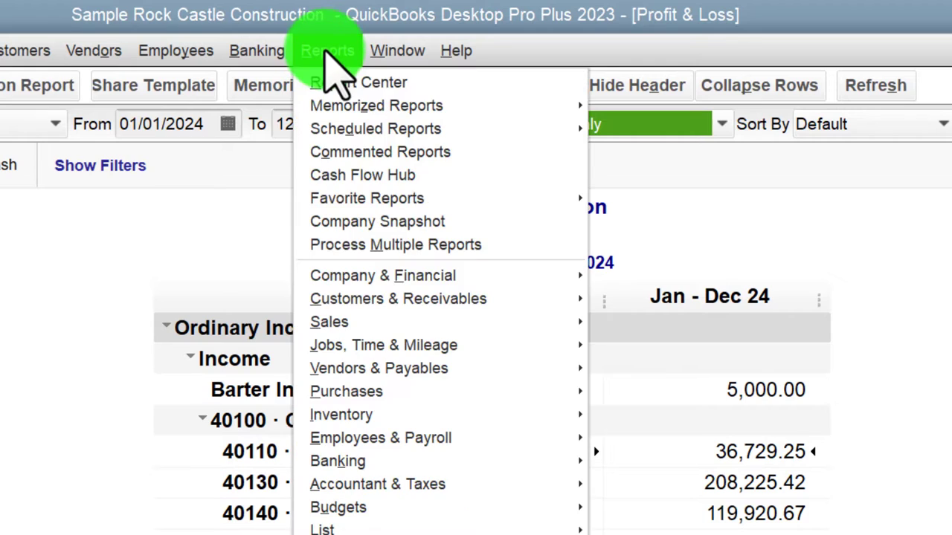
mouse_move(429, 275)
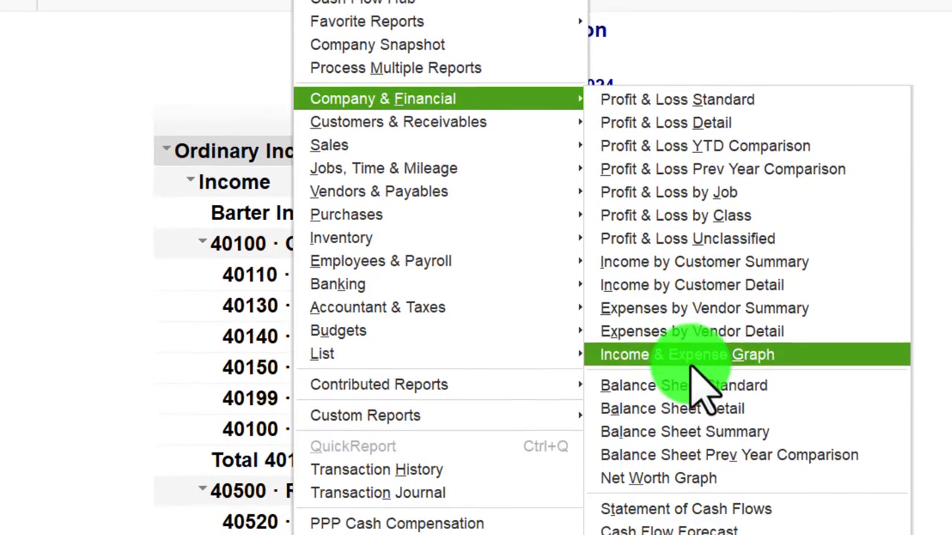
click(669, 385)
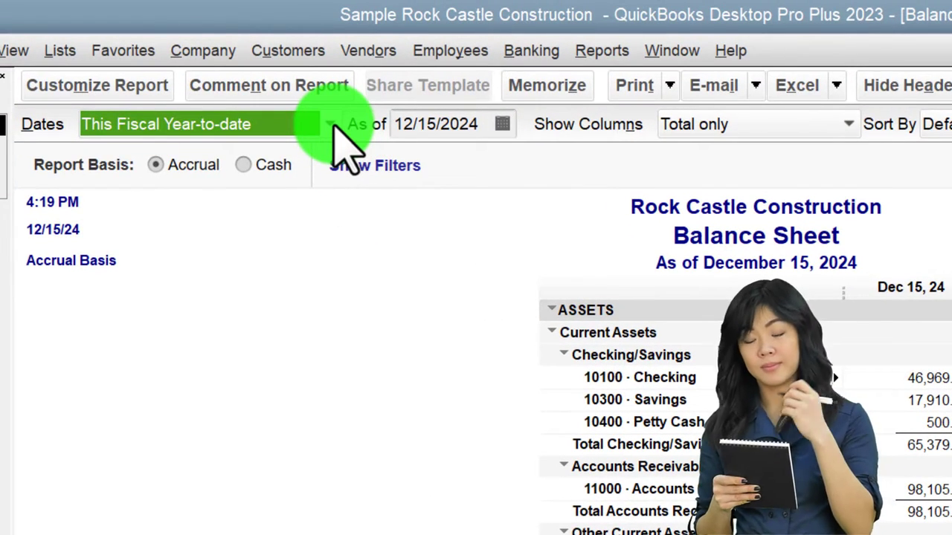
click(331, 125)
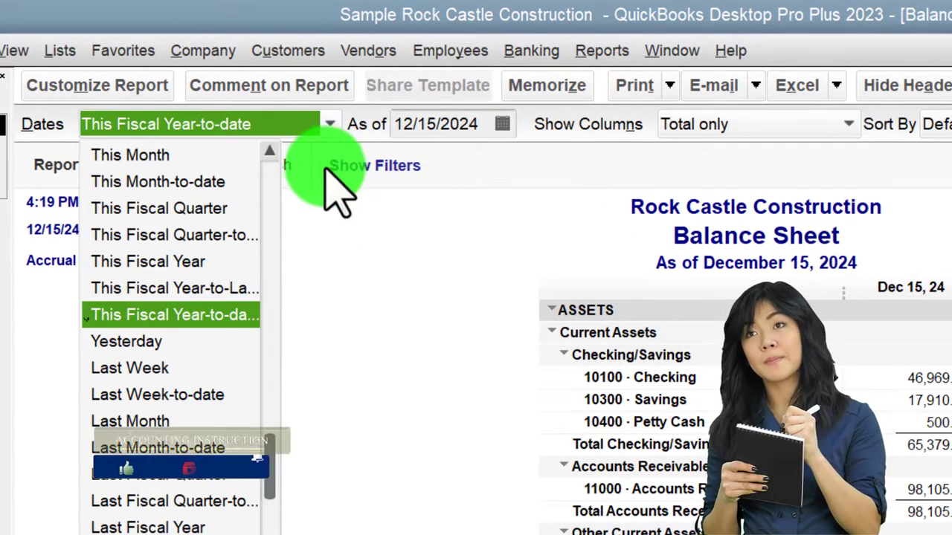
click(199, 263)
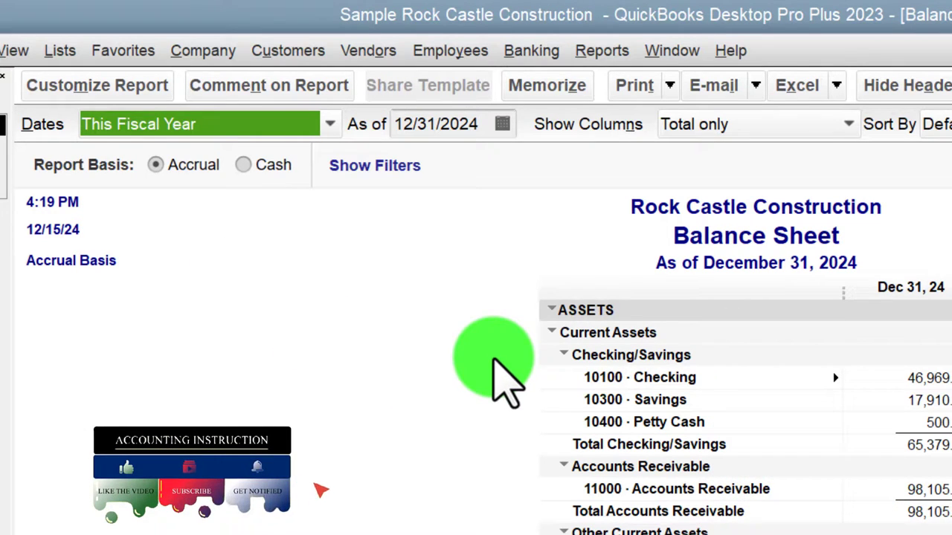
Set the Balance Sheet column-label font to size 12 and apply it to all related labels.
click(97, 86)
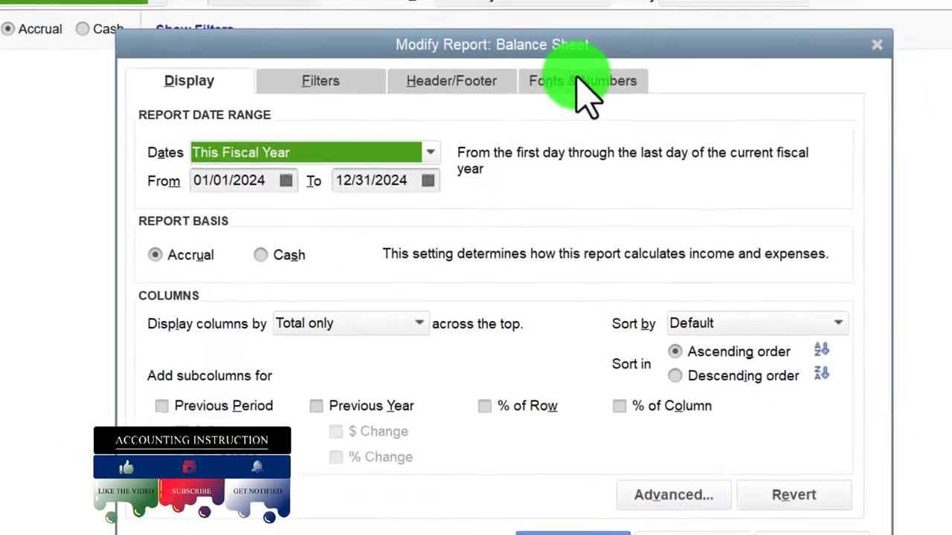
click(886, 228)
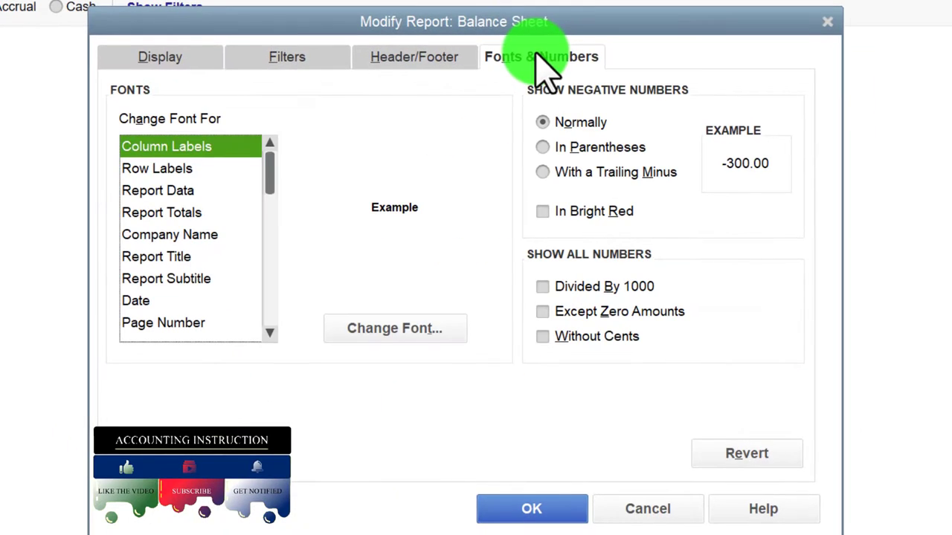
click(429, 341)
click(417, 270)
click(476, 190)
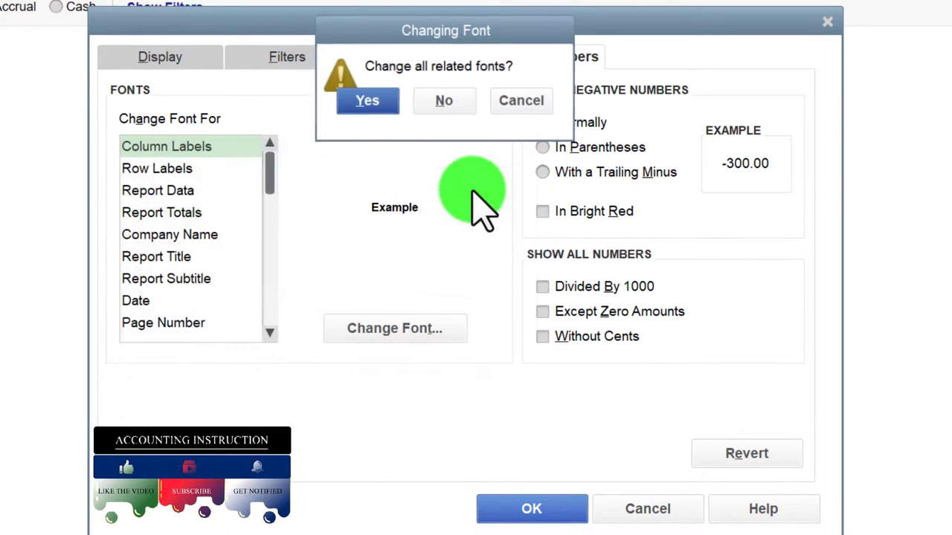
click(369, 101)
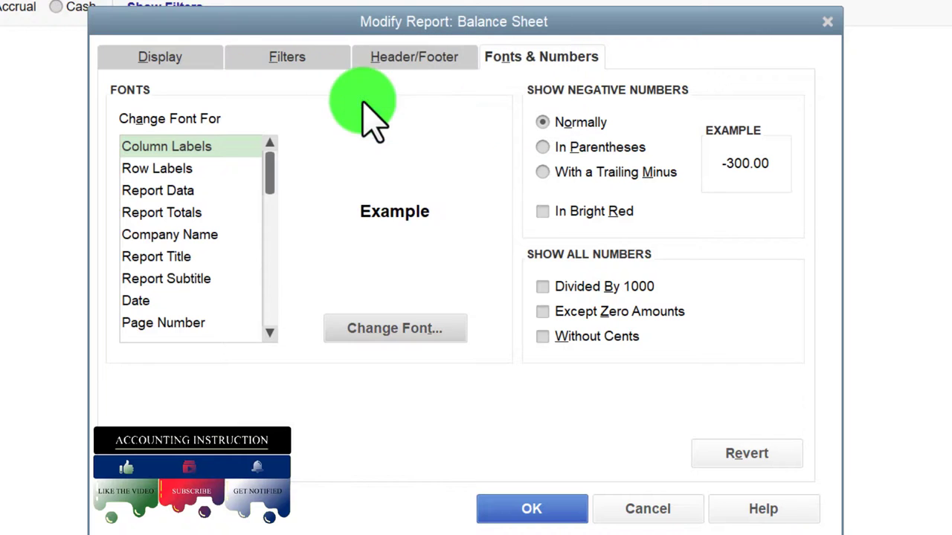
click(545, 513)
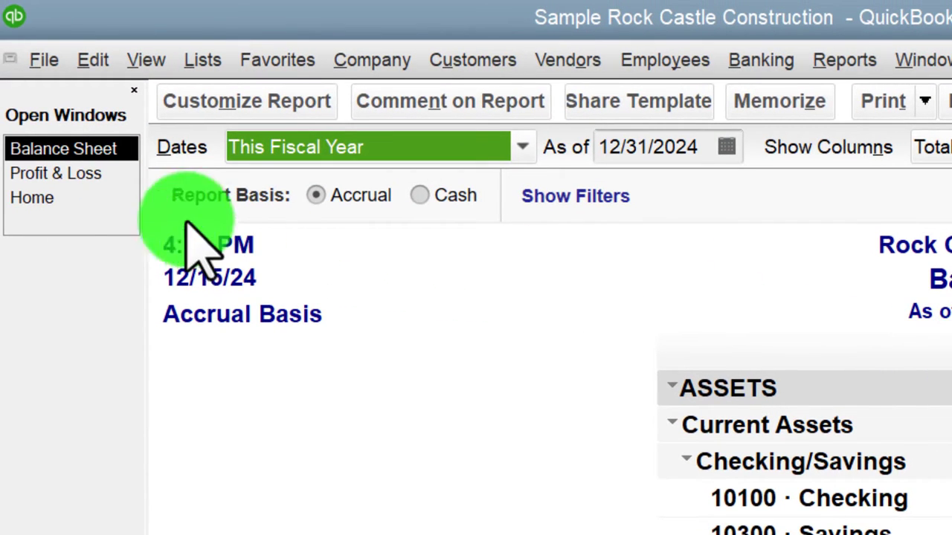
Switch to the Profit & Loss report, then back to the Balance Sheet.
click(108, 175)
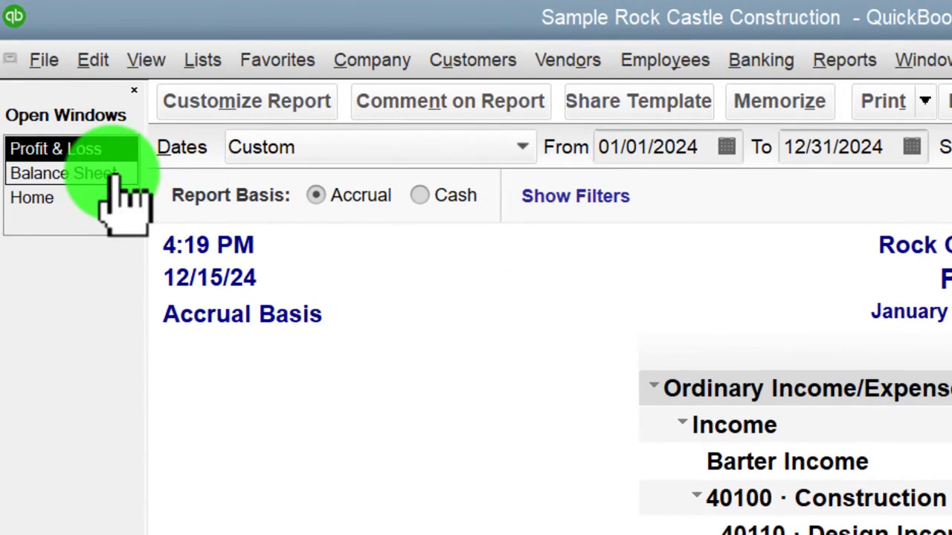
click(119, 176)
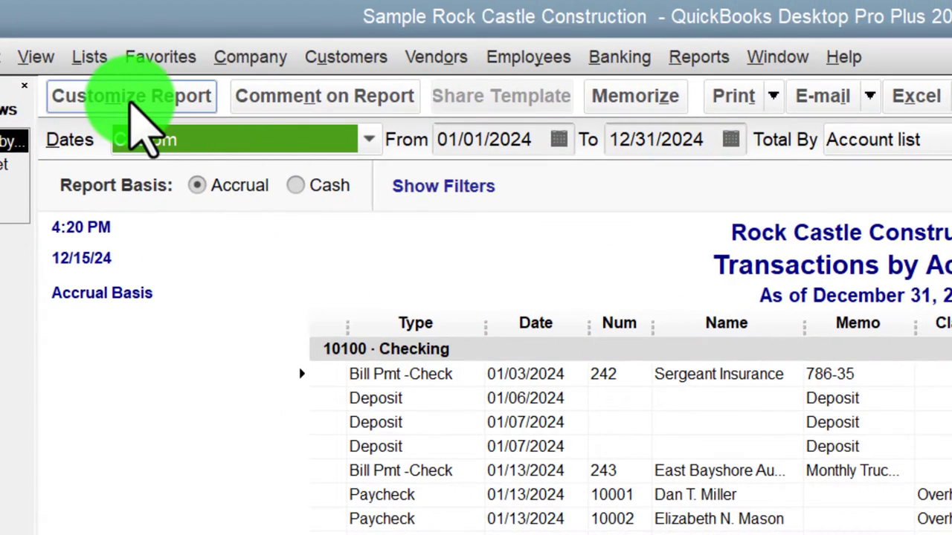
Apply a larger column-label font to all labels of the Transactions by Account report.
click(134, 103)
click(912, 245)
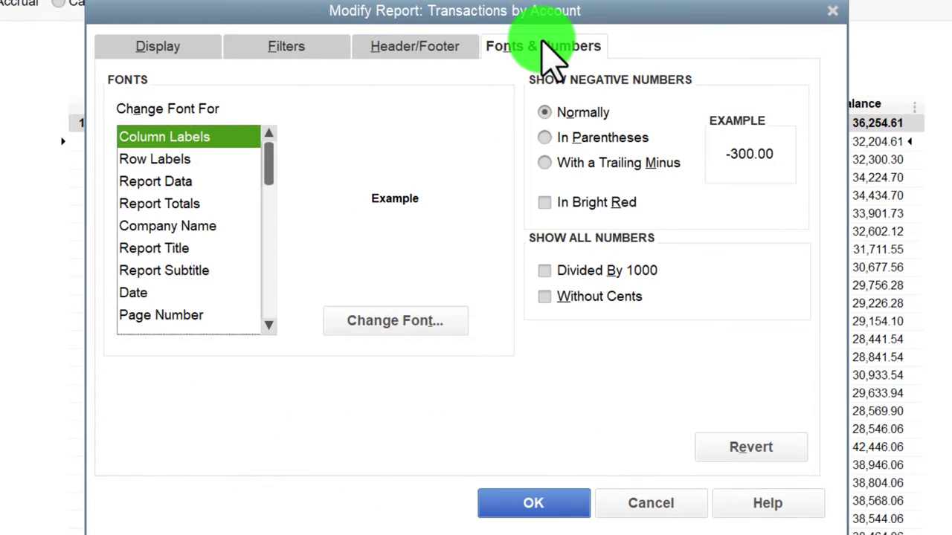
click(441, 324)
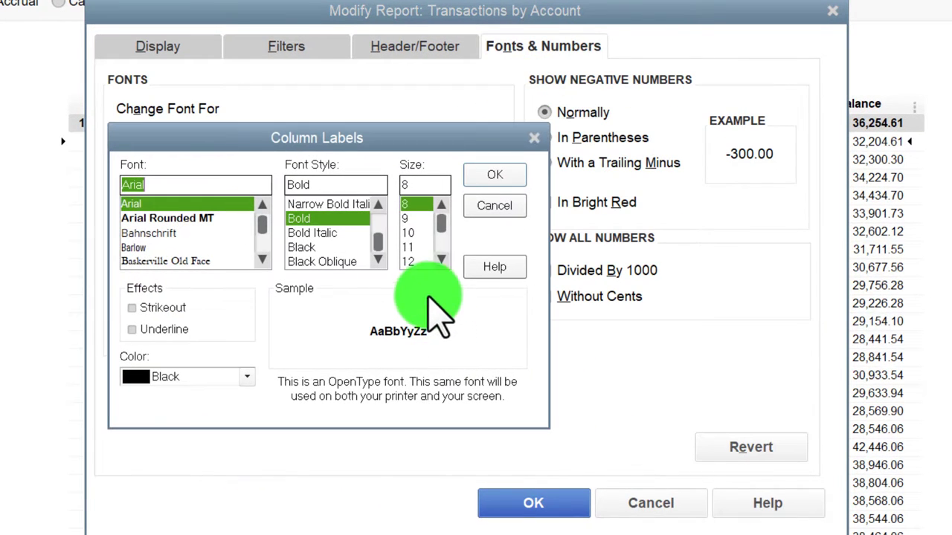
click(487, 181)
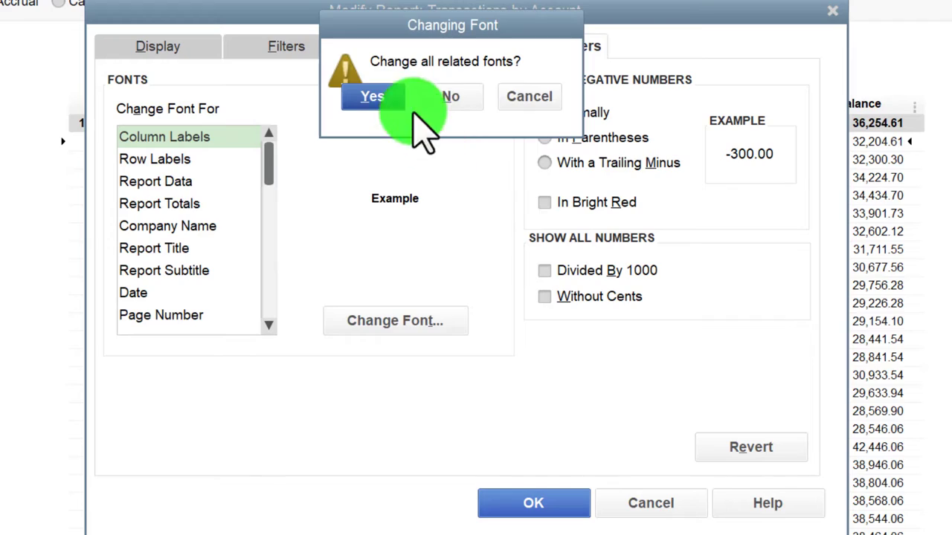
click(375, 97)
click(534, 503)
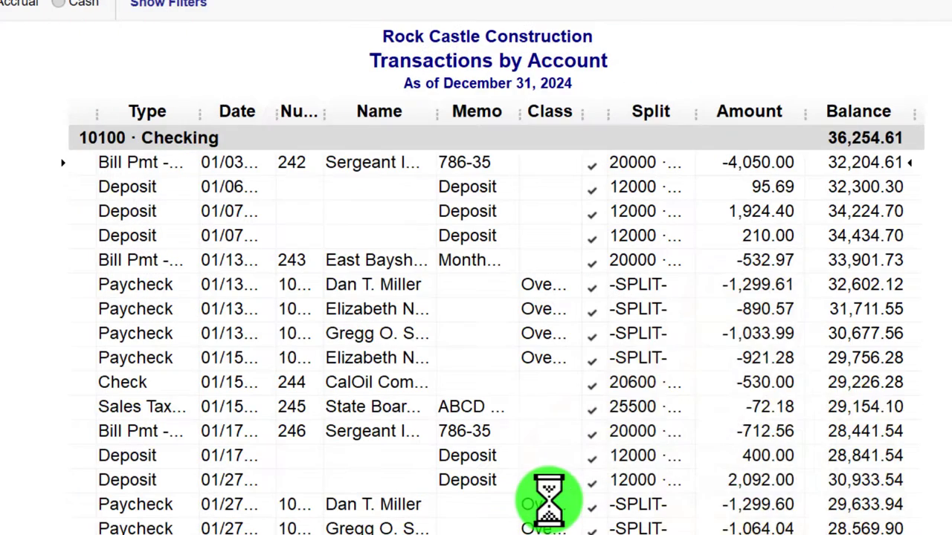
Widen the Date, Num, Name, Split and Type columns, then scroll through the report.
drag(277, 117, 357, 116)
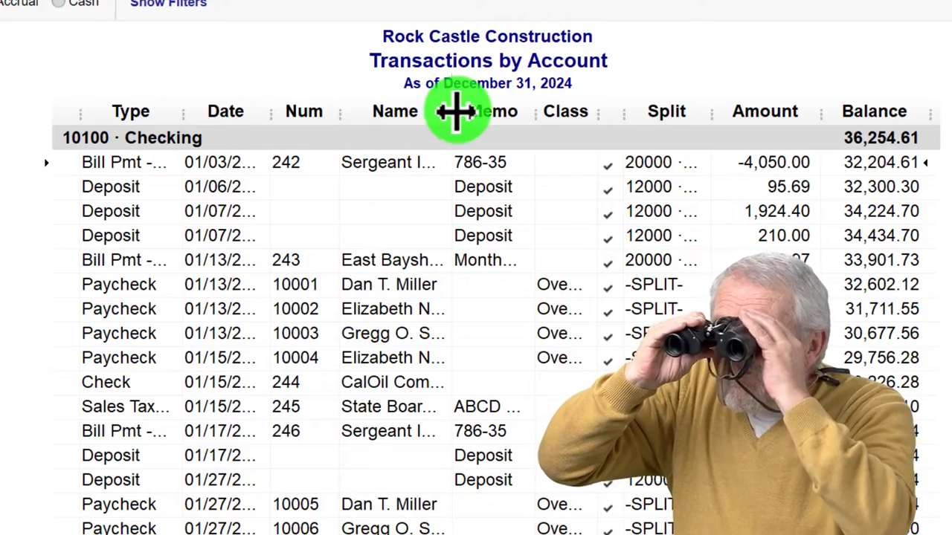
drag(457, 112, 490, 112)
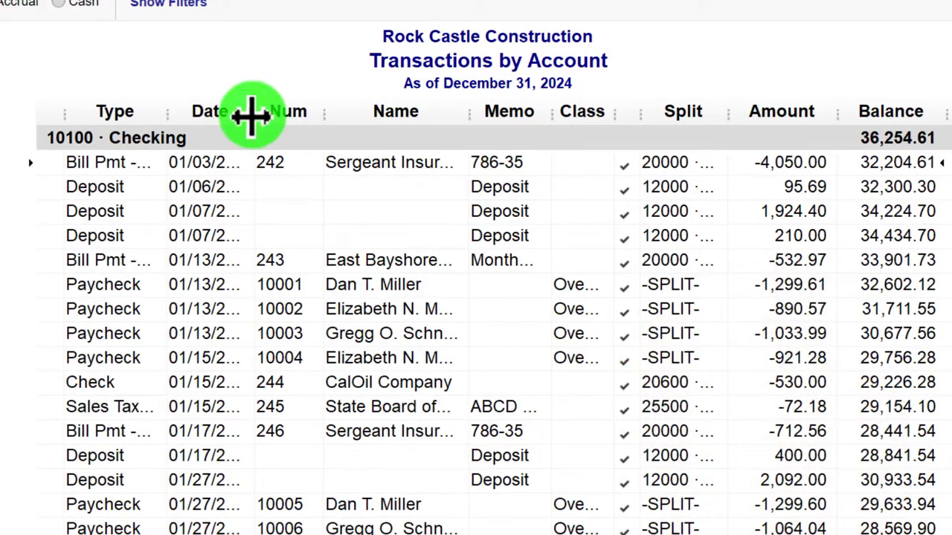
drag(258, 112, 300, 104)
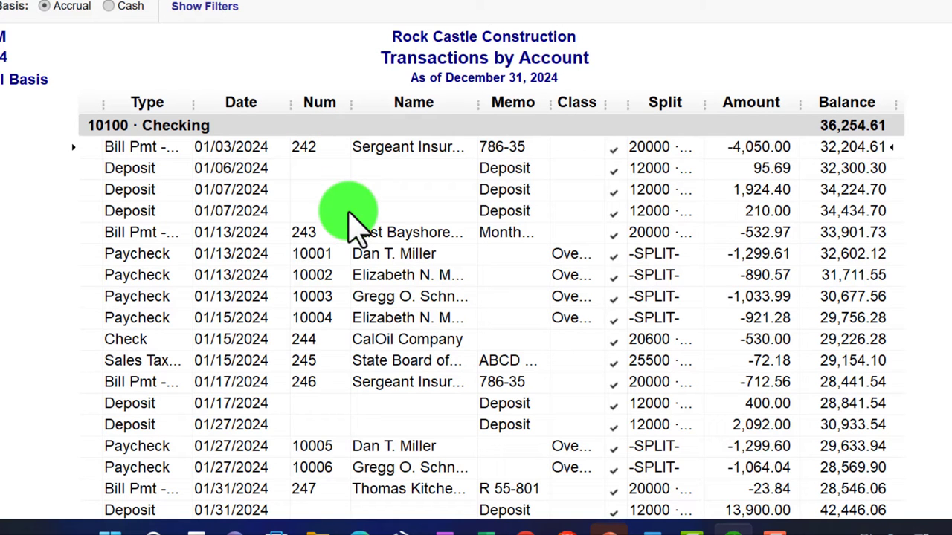
drag(703, 102, 739, 112)
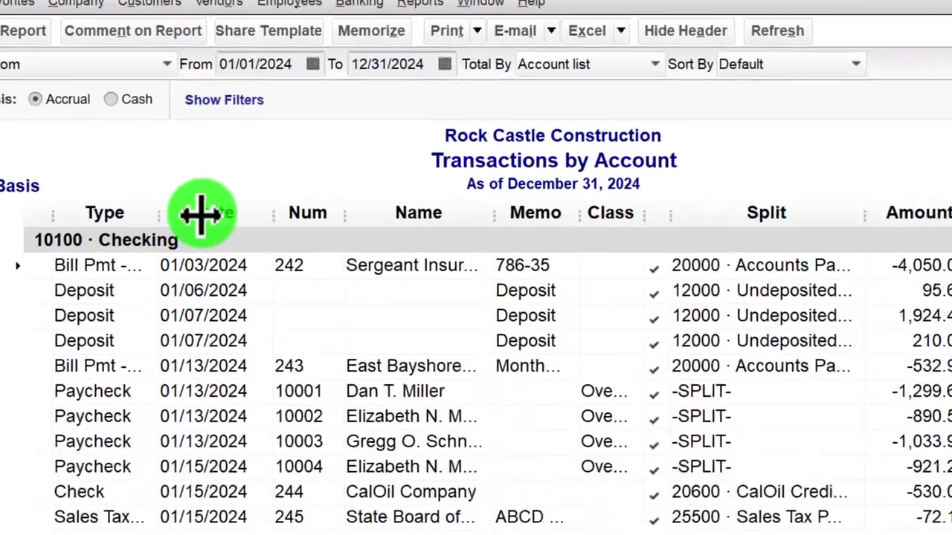
drag(200, 215, 203, 214)
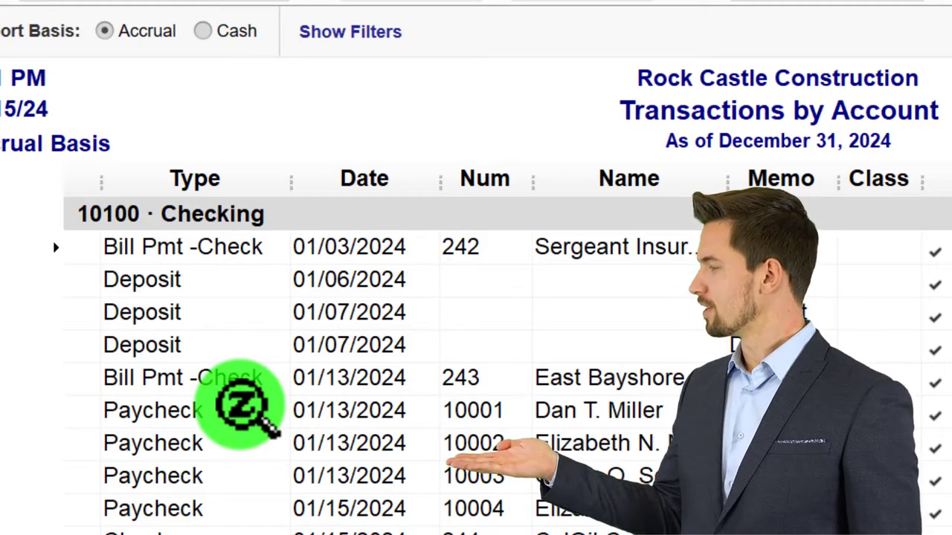
scroll(257, 413, down, 4)
scroll(257, 412, down, 5)
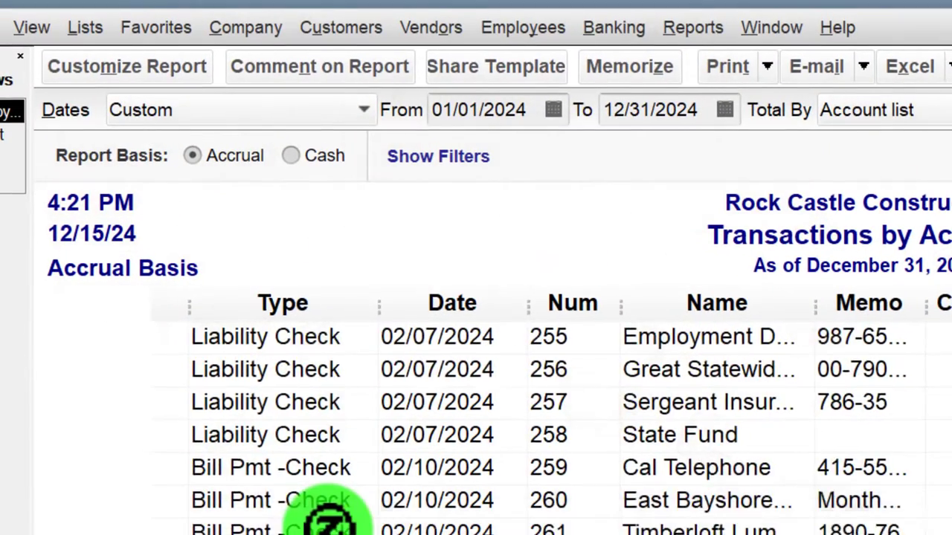
Add a TransactionType filter of Deposit to the Checking Transactions by Account report.
scroll(327, 517, up, 10)
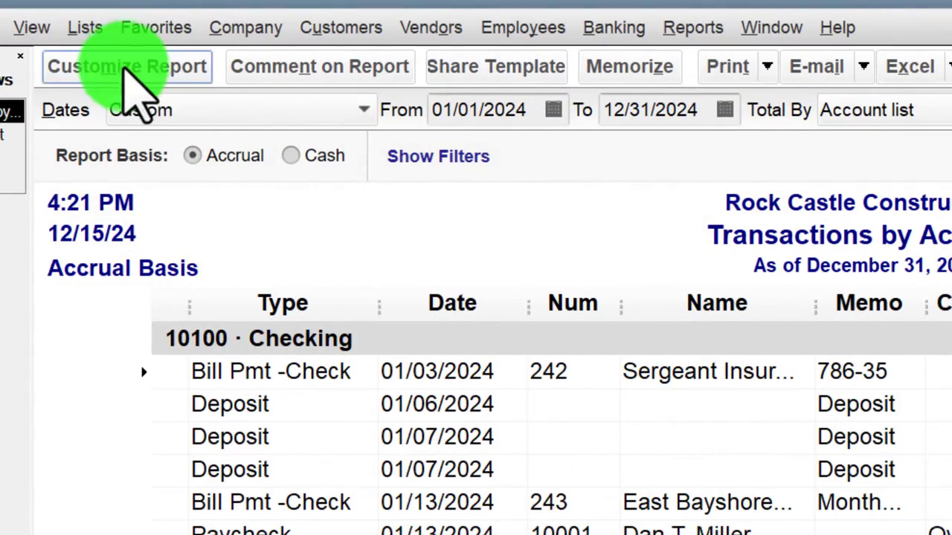
click(128, 74)
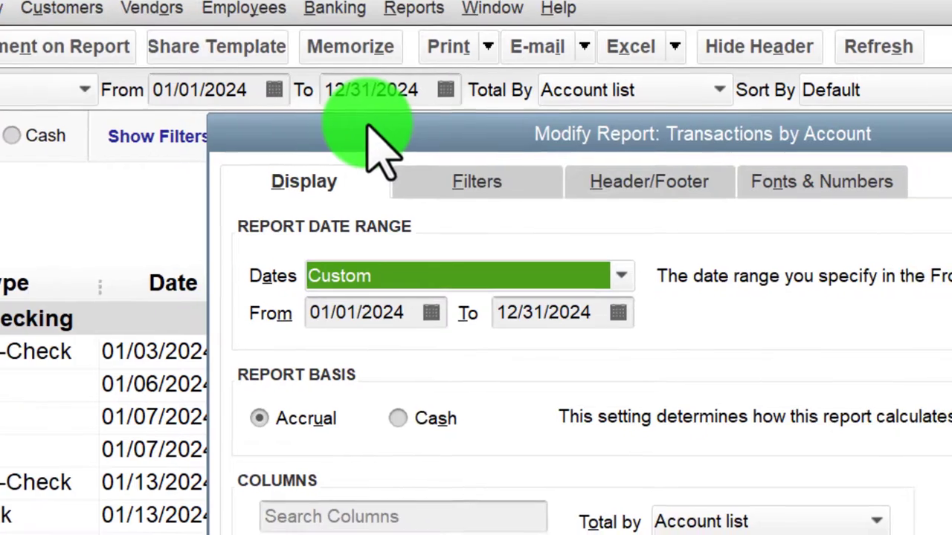
click(480, 182)
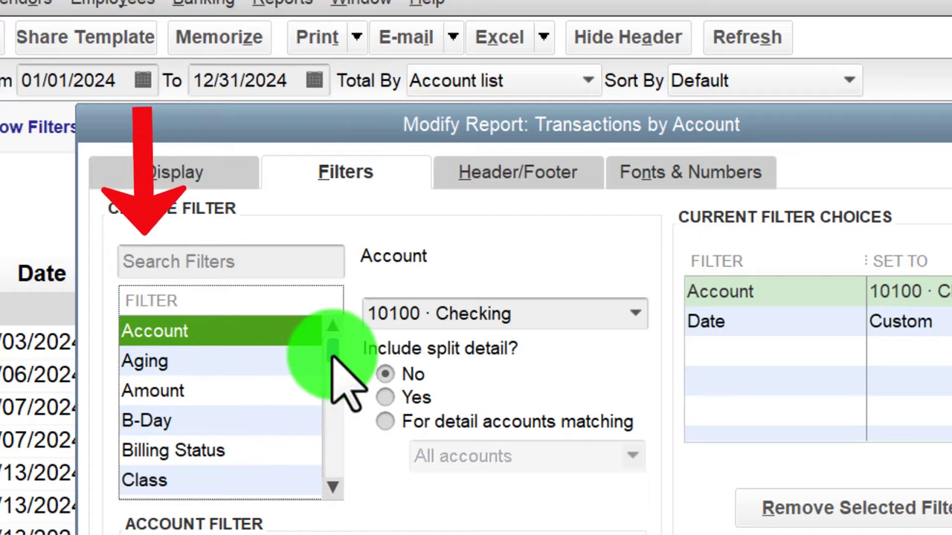
drag(332, 354, 328, 510)
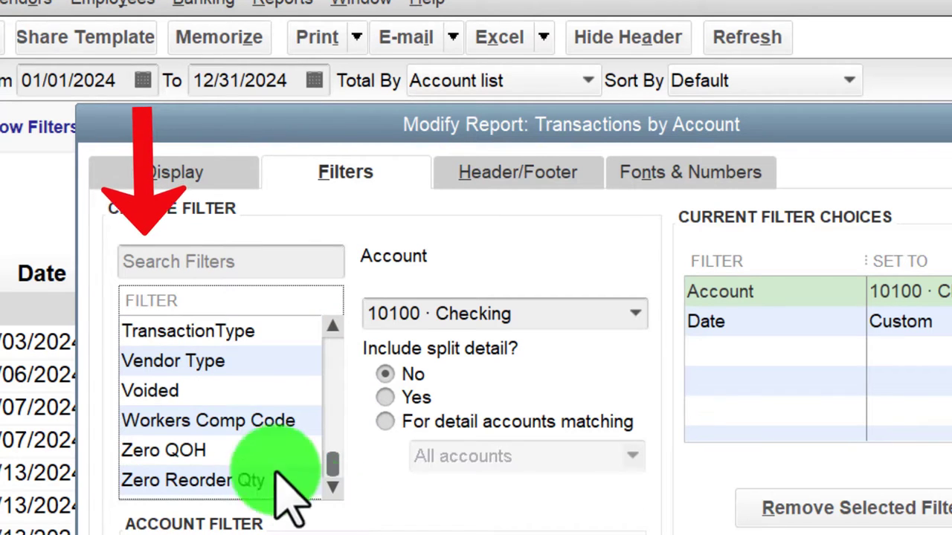
click(187, 336)
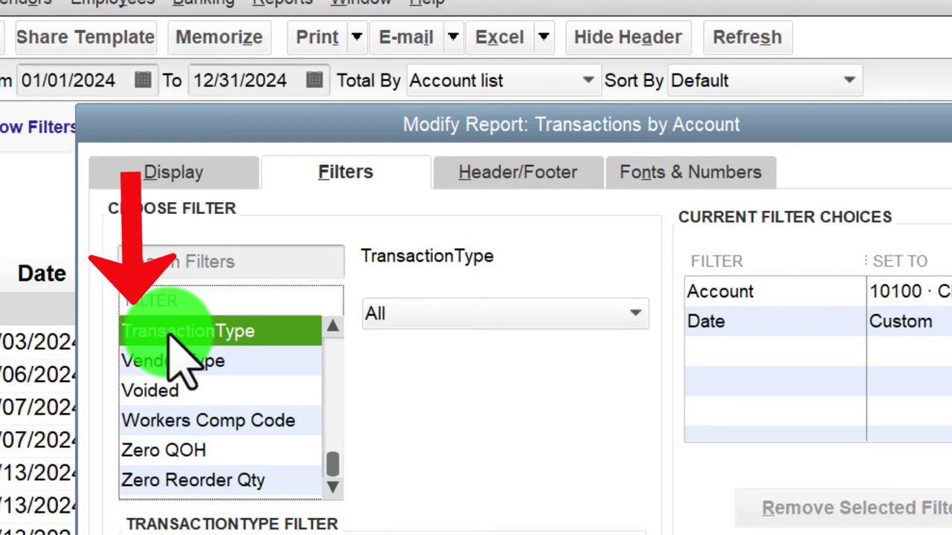
click(579, 323)
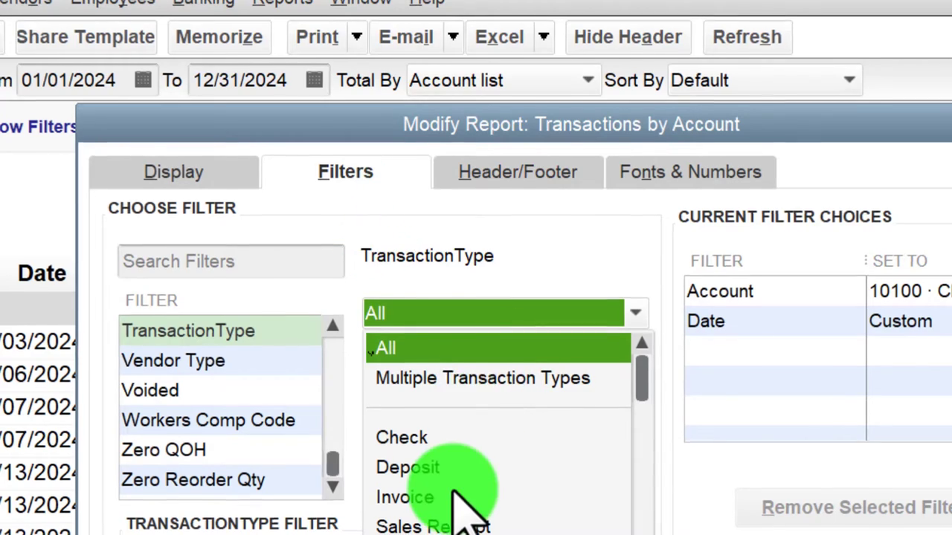
scroll(455, 506, down, 3)
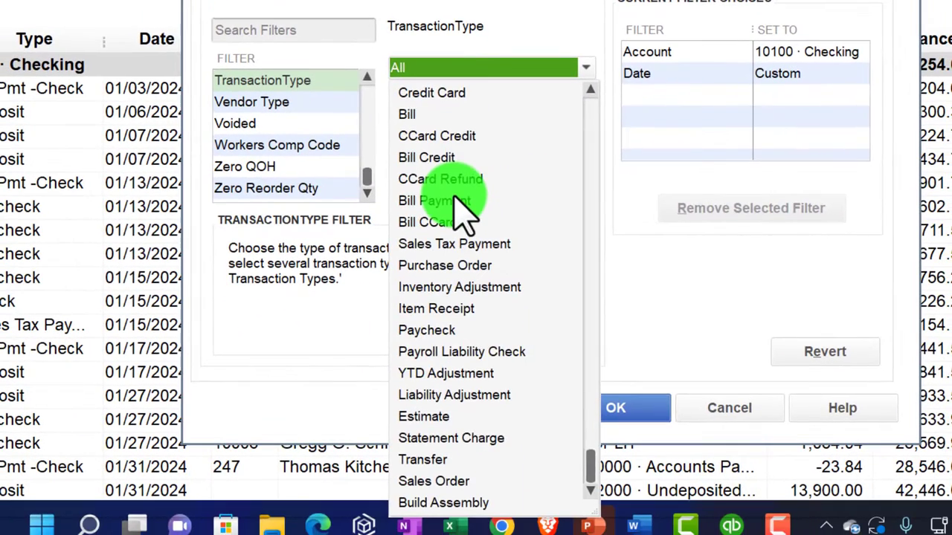
scroll(460, 212, up, 3)
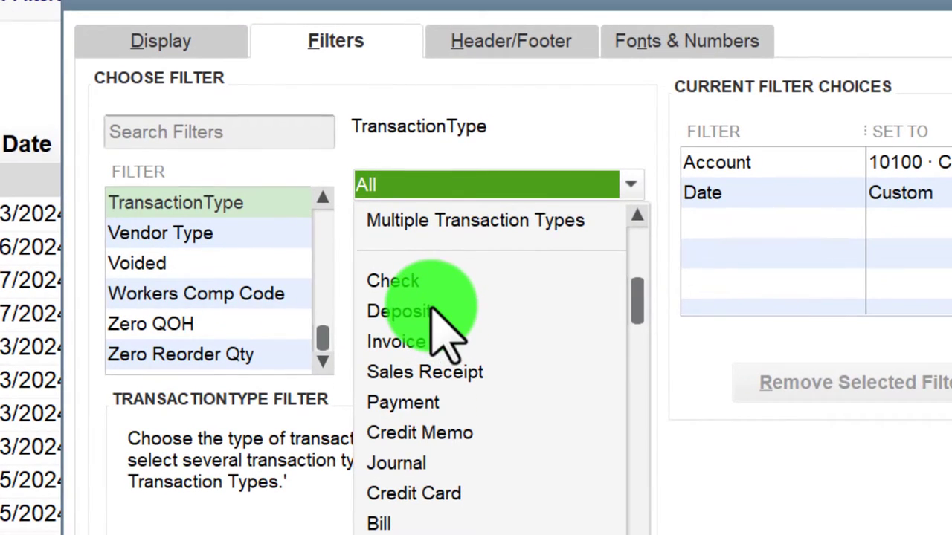
click(444, 320)
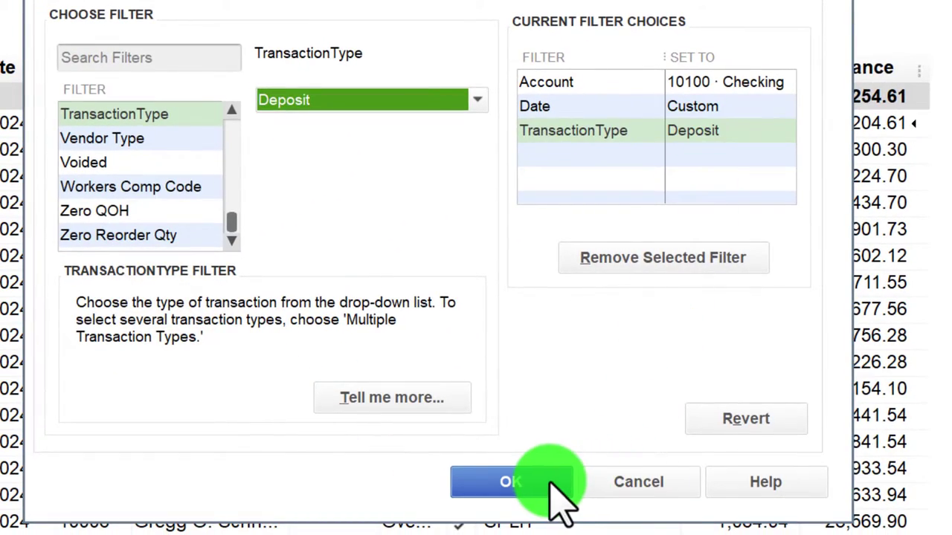
click(554, 491)
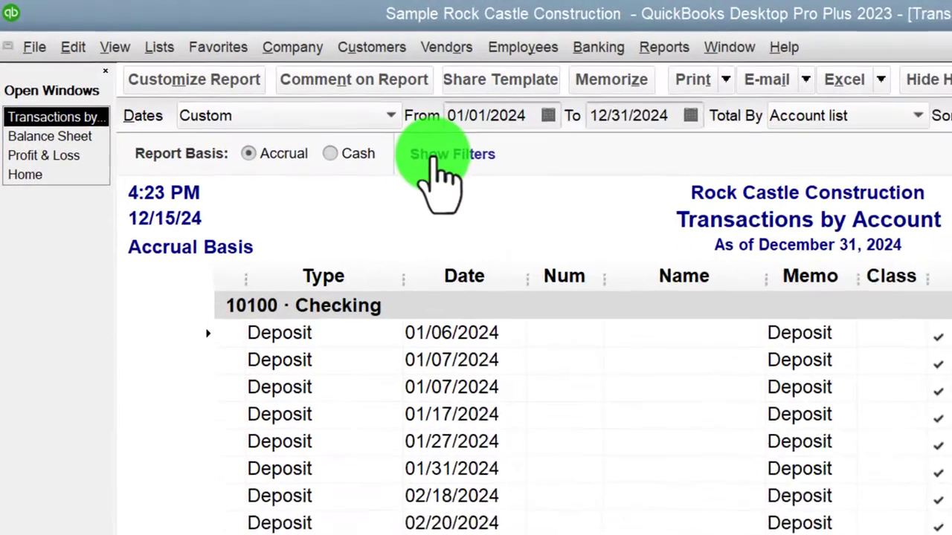
Show the report filters, remove TransactionType: Deposit, and scroll the full Checking listing.
click(271, 96)
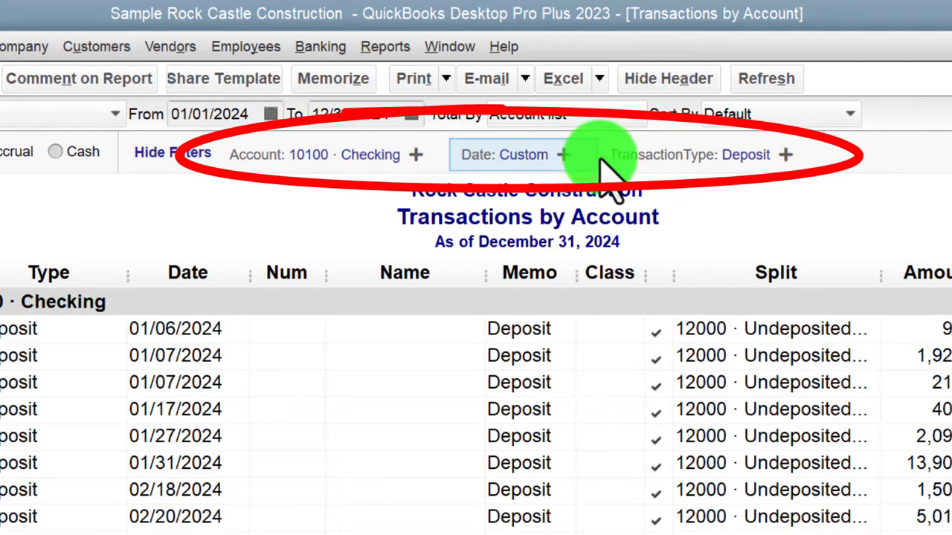
click(786, 156)
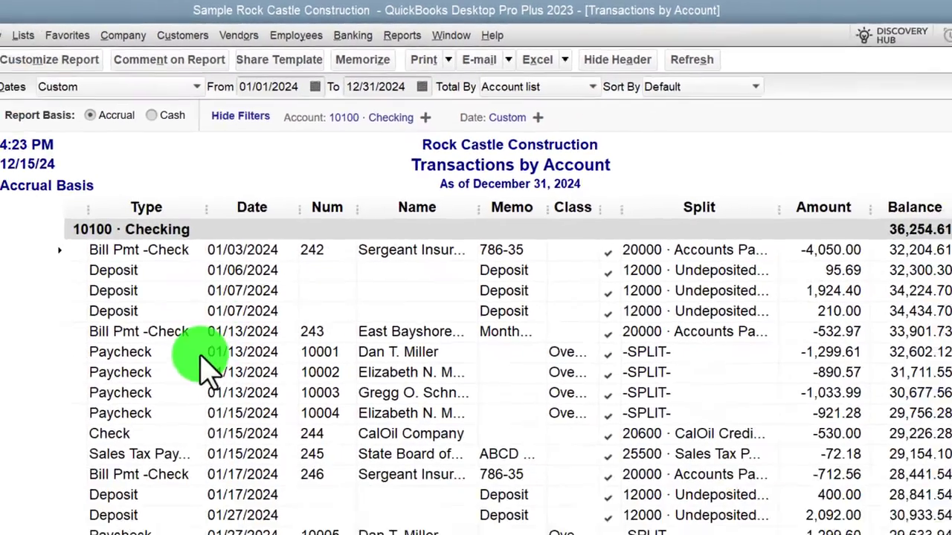
scroll(227, 300, down, 3)
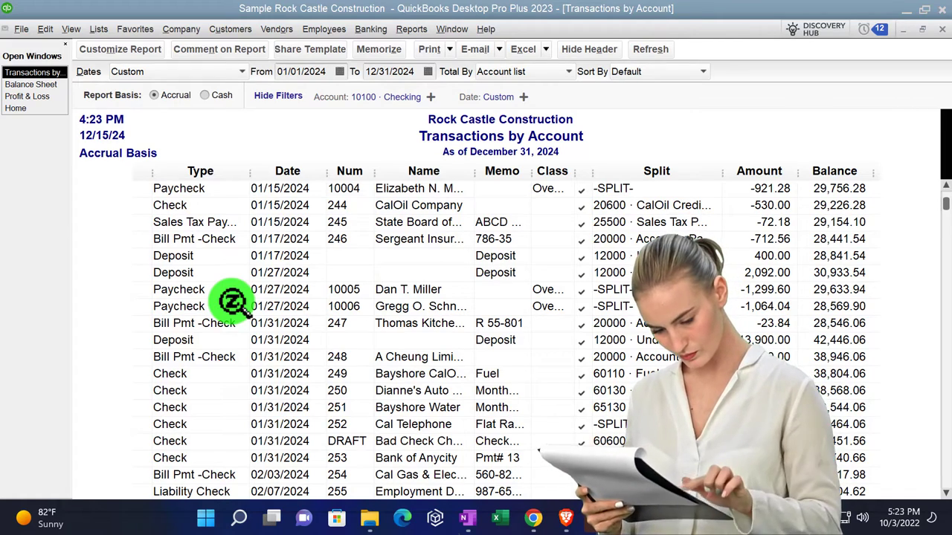
scroll(232, 301, up, 2)
scroll(232, 301, up, 1)
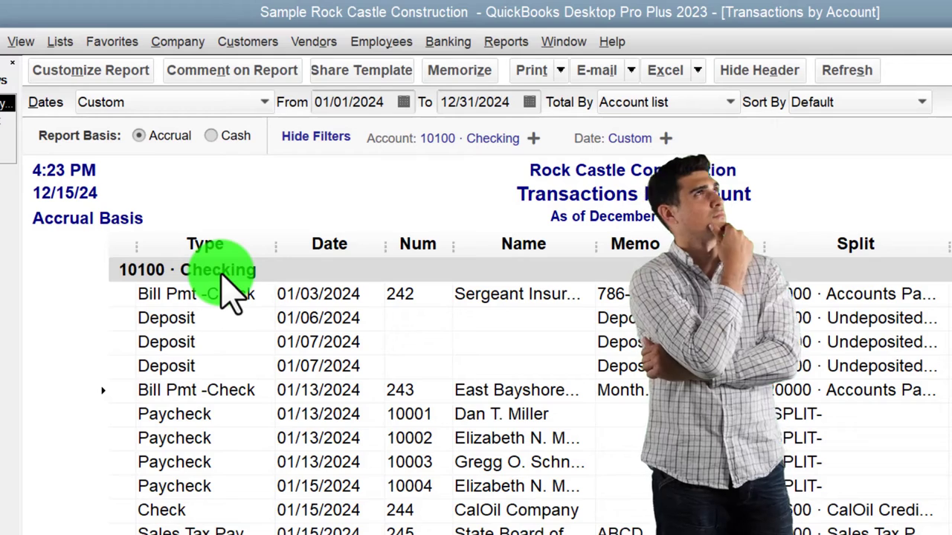
In the report's Filters, choose TransactionType and set it to Multiple Transaction Types.
click(118, 77)
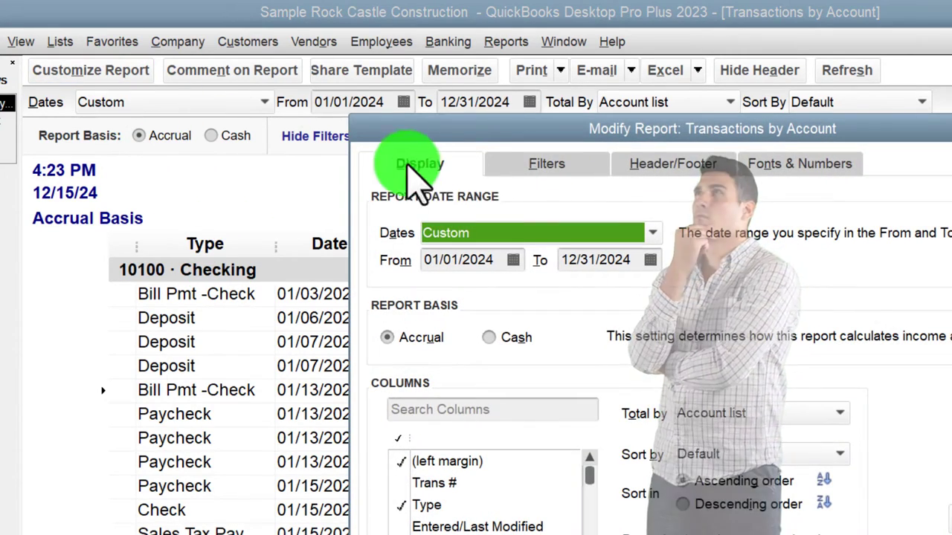
click(514, 165)
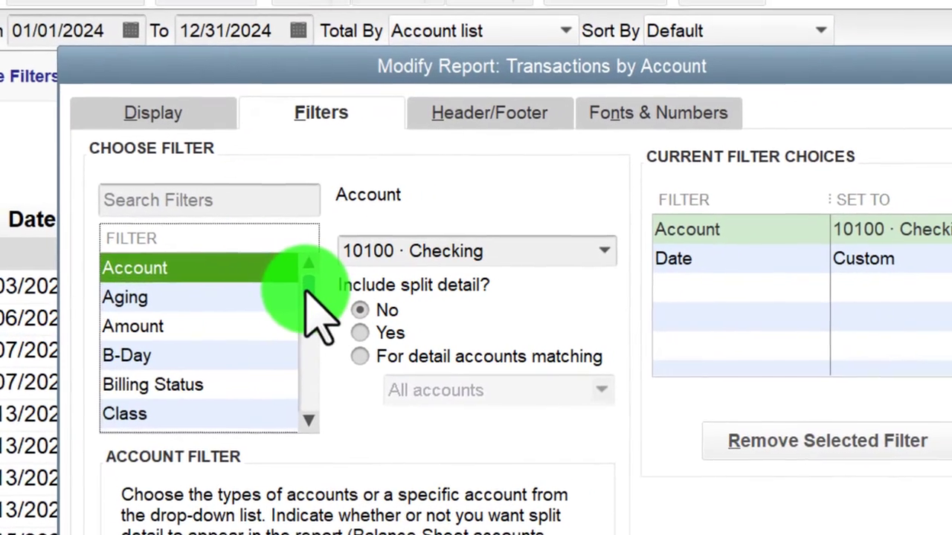
drag(359, 295, 290, 374)
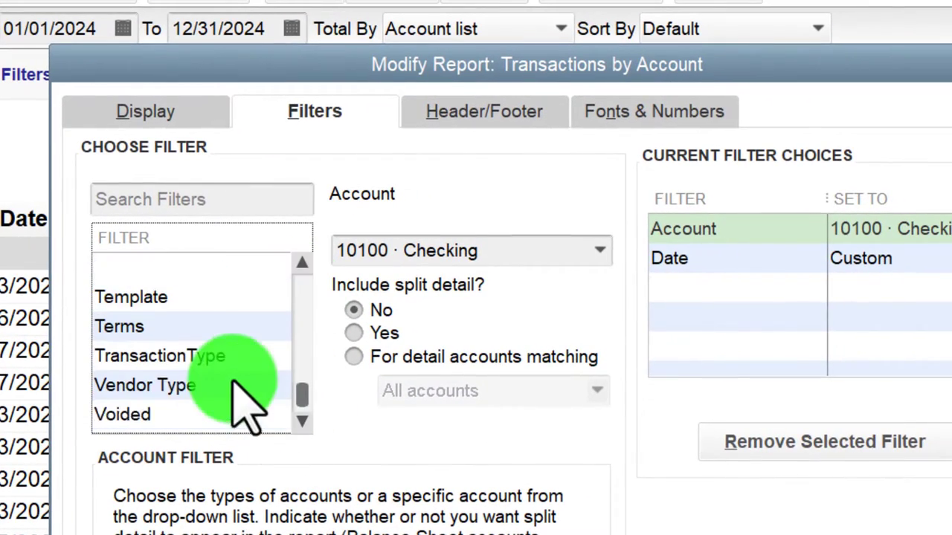
click(171, 359)
click(600, 251)
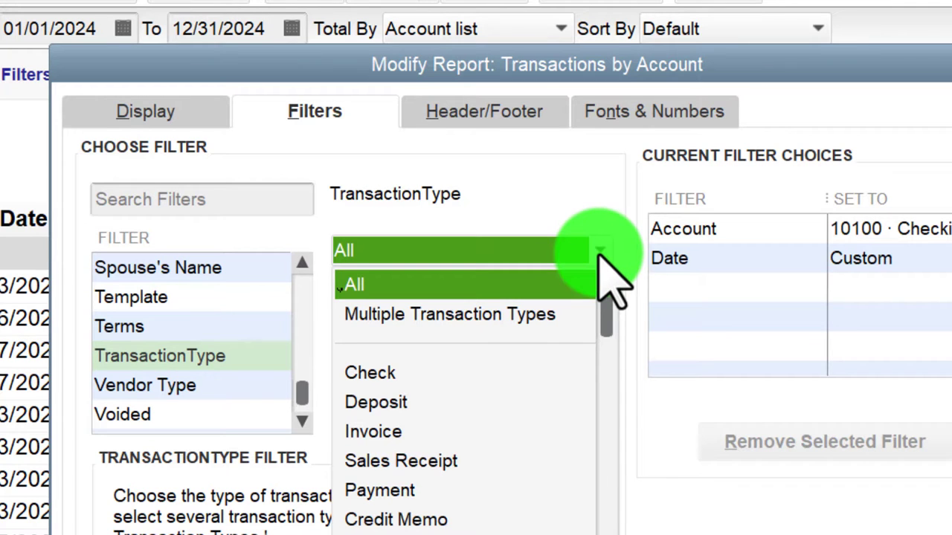
click(543, 314)
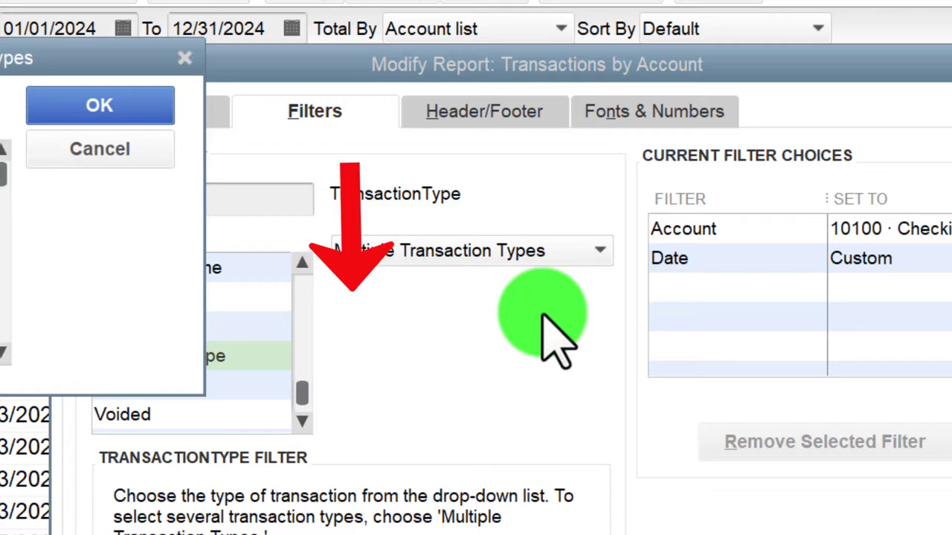
drag(0, 57, 542, 191)
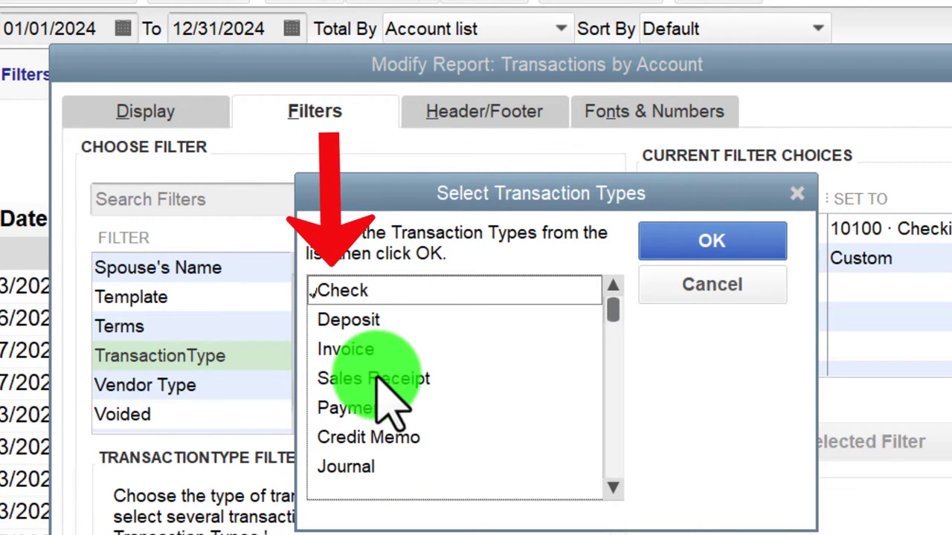
Check Bill Payment in the Select Transaction Types list.
click(613, 488)
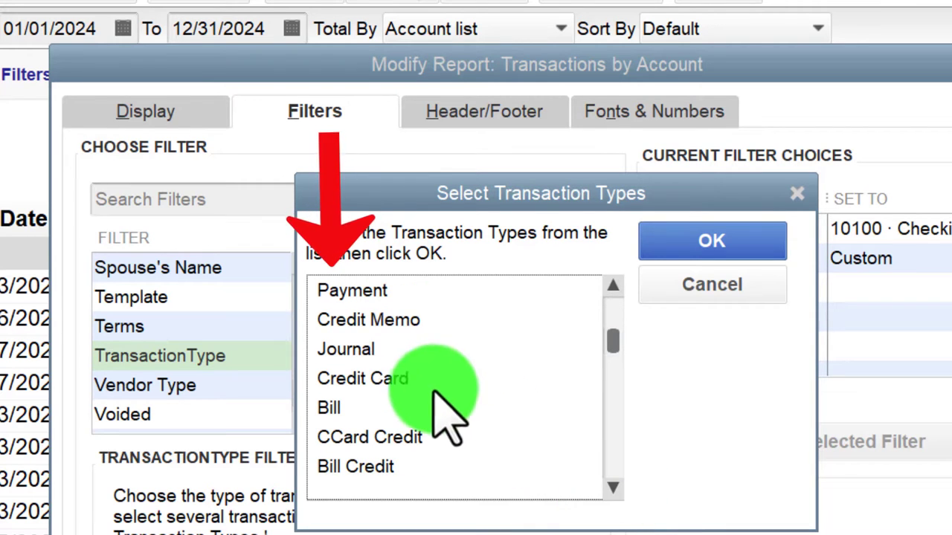
click(613, 488)
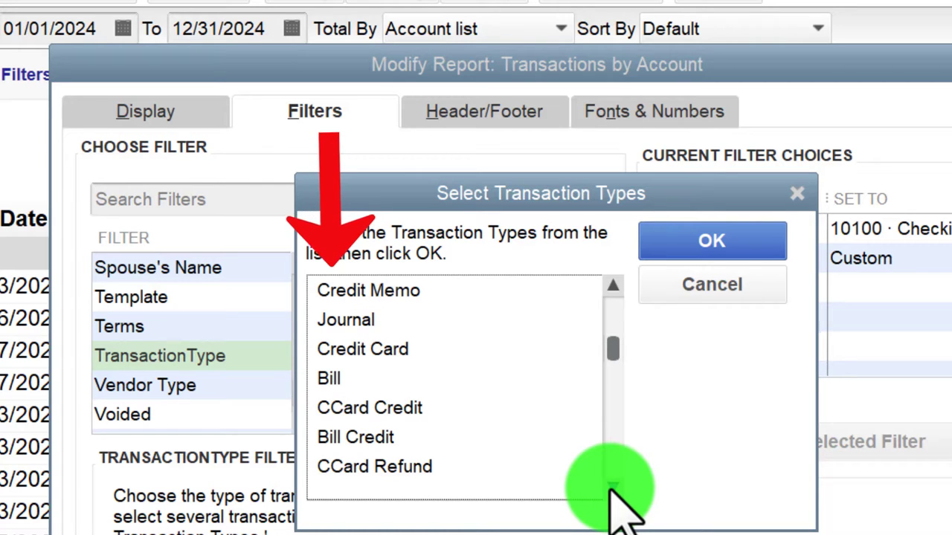
click(613, 487)
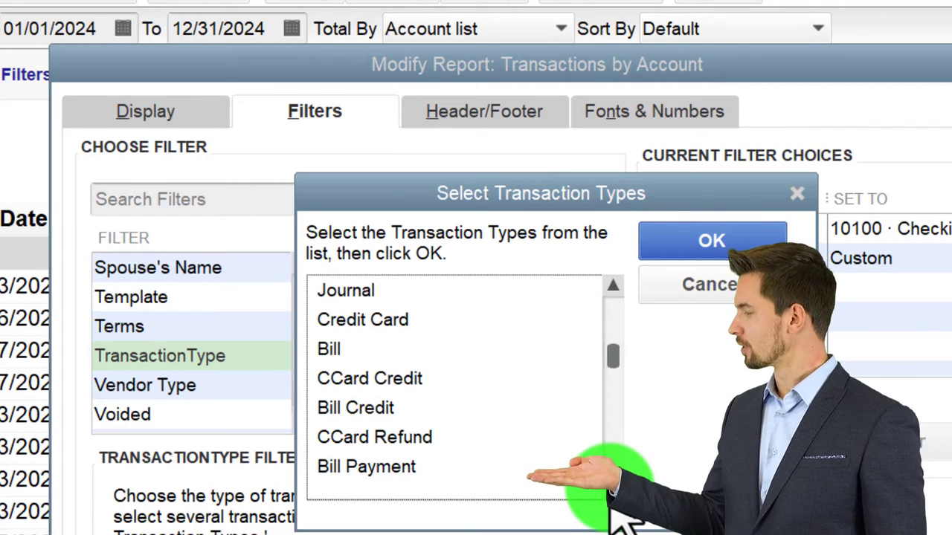
click(612, 491)
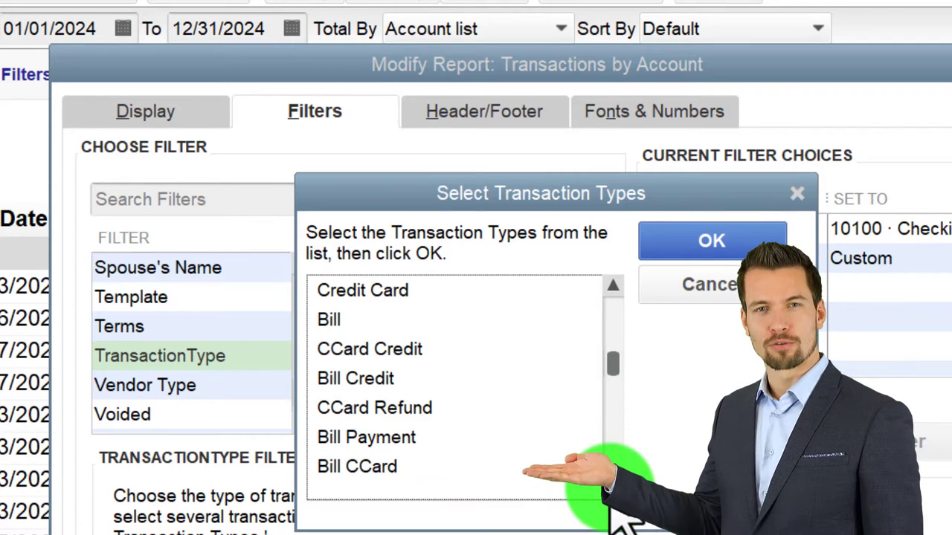
click(612, 492)
click(613, 493)
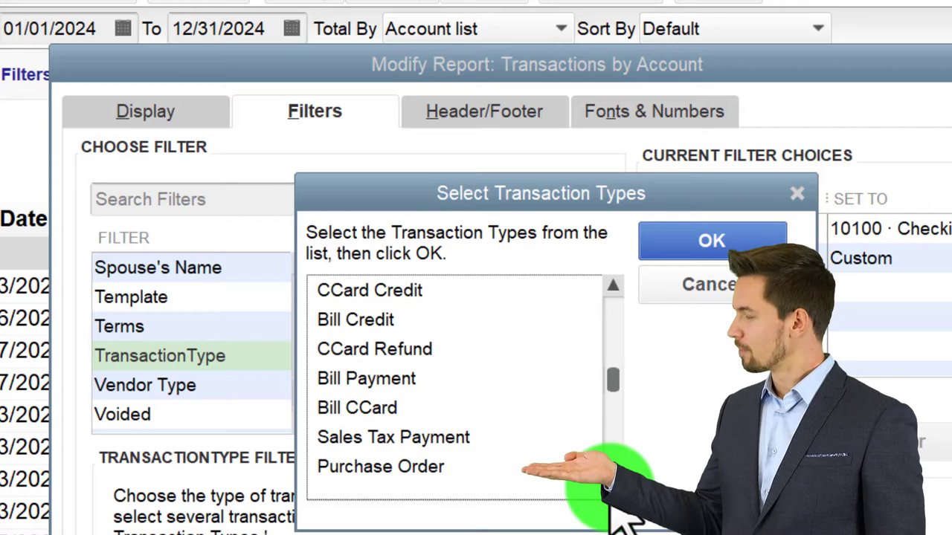
click(613, 492)
click(613, 492)
click(613, 493)
click(613, 493)
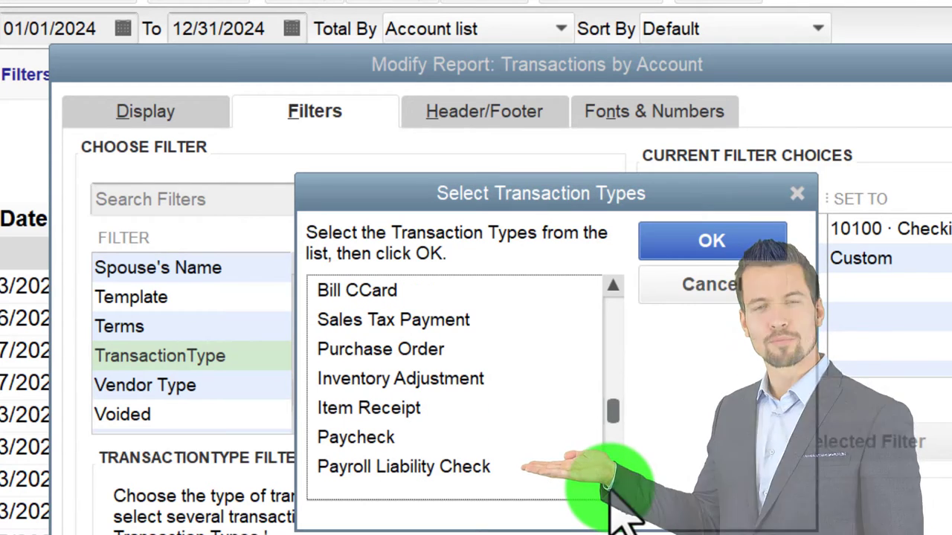
drag(613, 409, 613, 398)
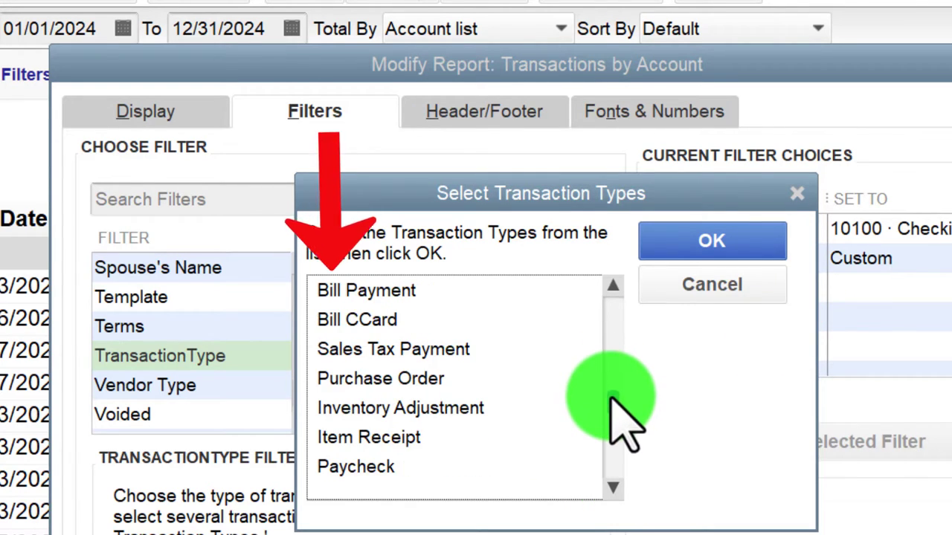
click(383, 291)
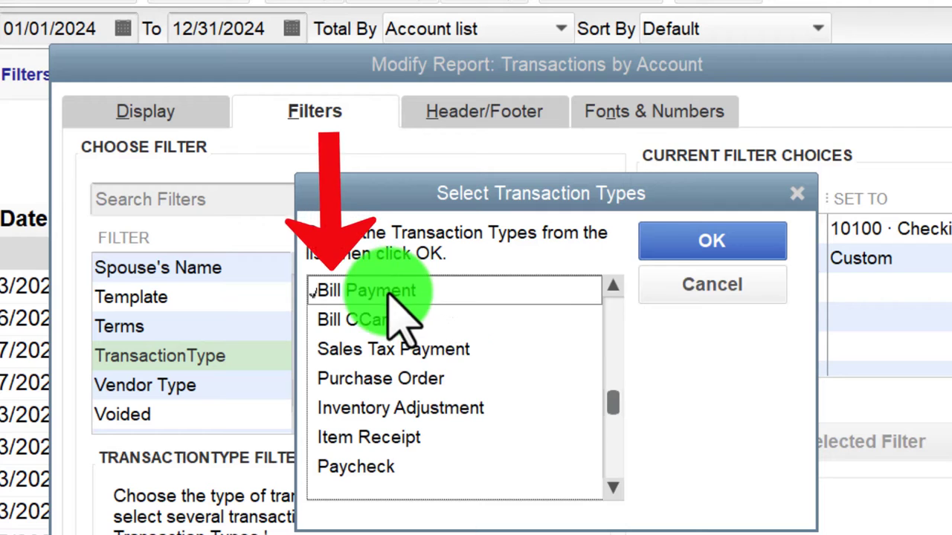
Also check Sales Tax Payment, Paycheck and Payroll Liability Check.
click(613, 492)
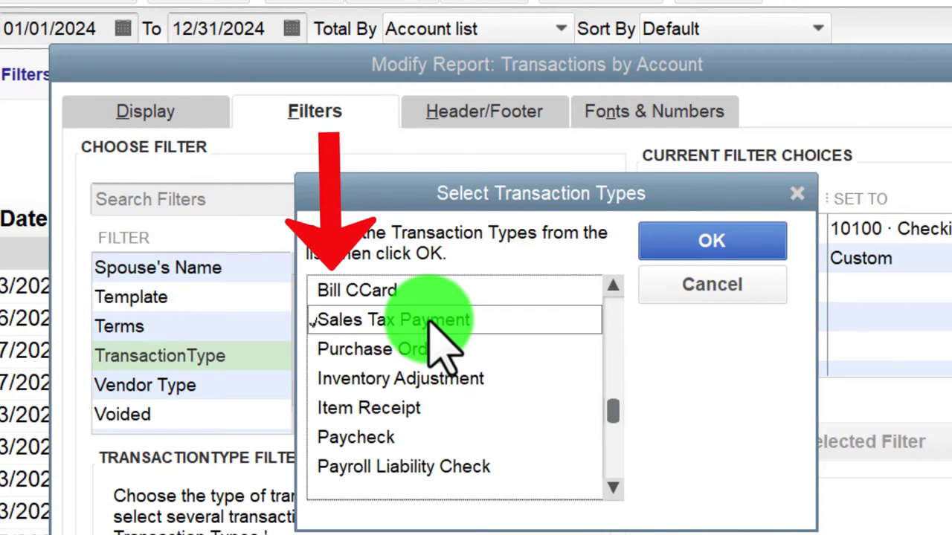
click(613, 491)
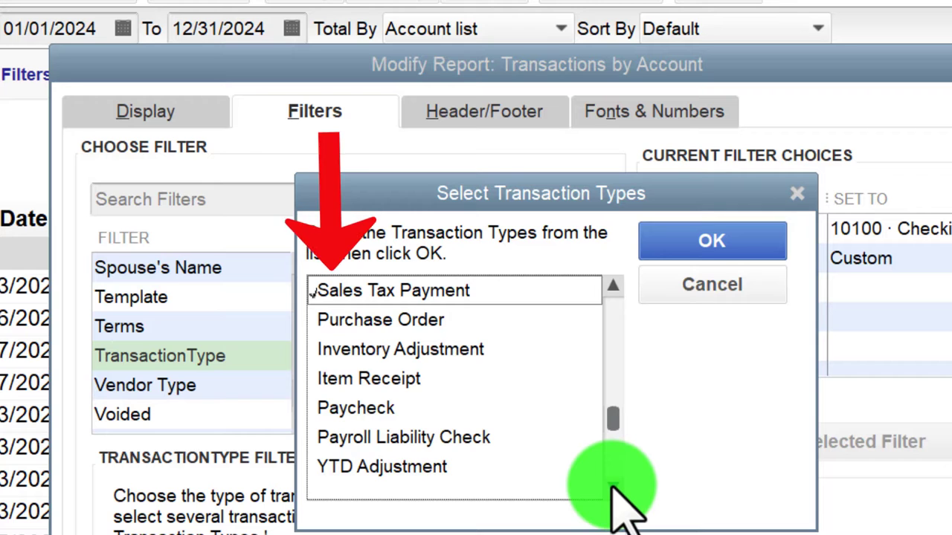
click(613, 490)
click(612, 487)
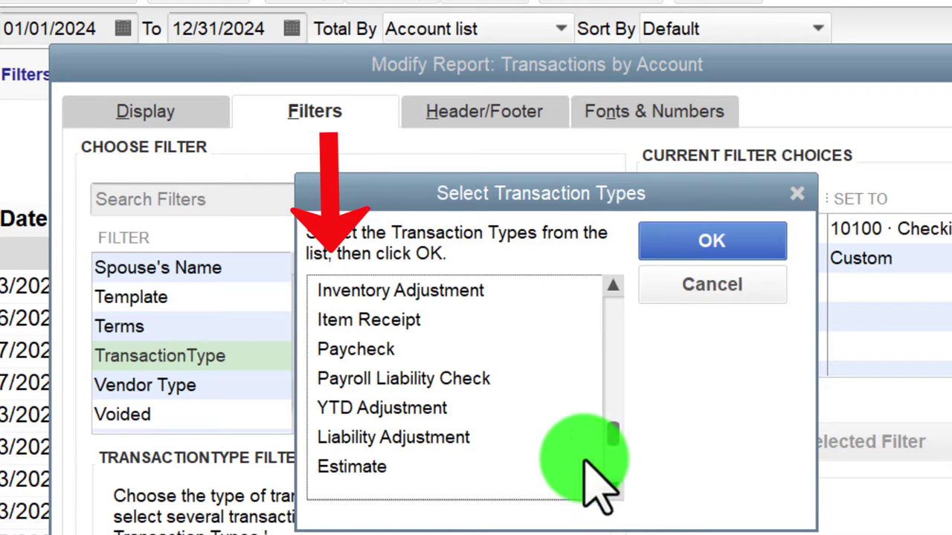
click(383, 350)
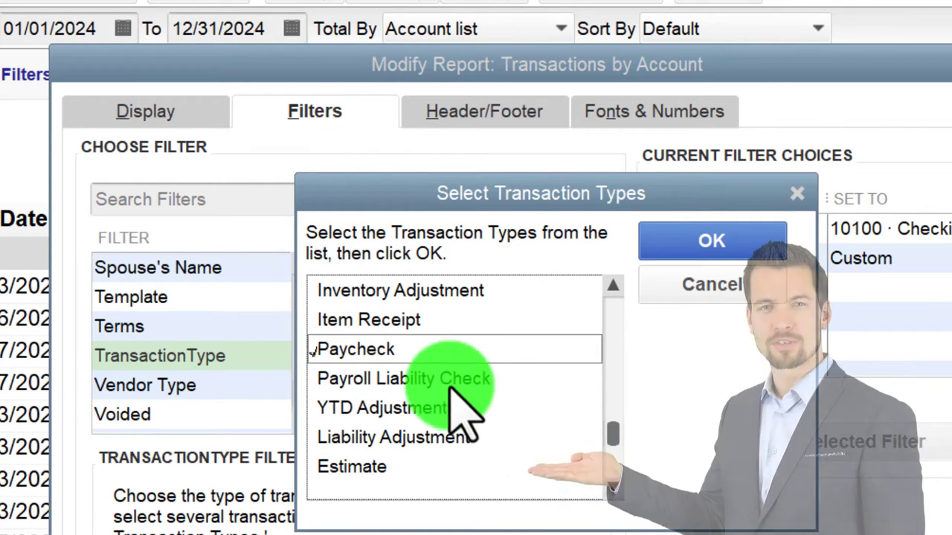
click(451, 381)
click(613, 491)
click(612, 491)
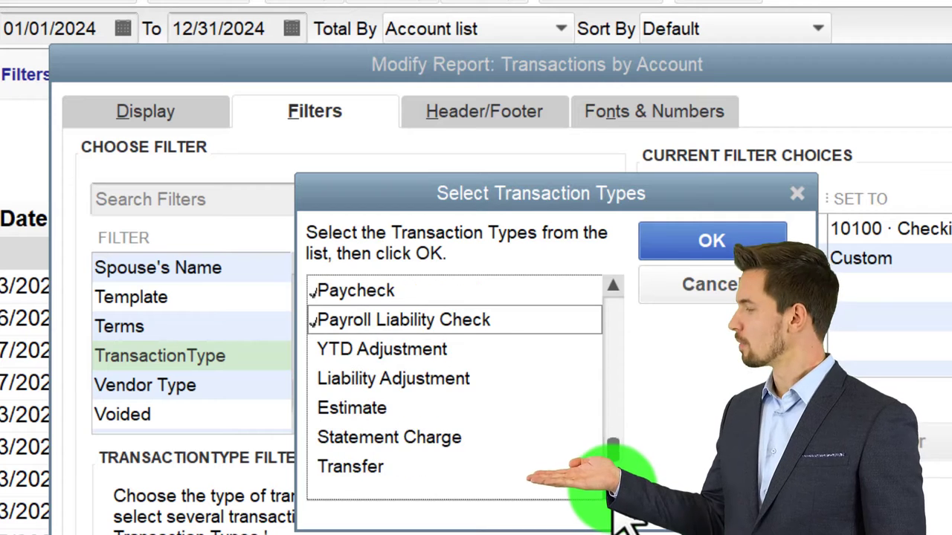
click(612, 491)
click(612, 491)
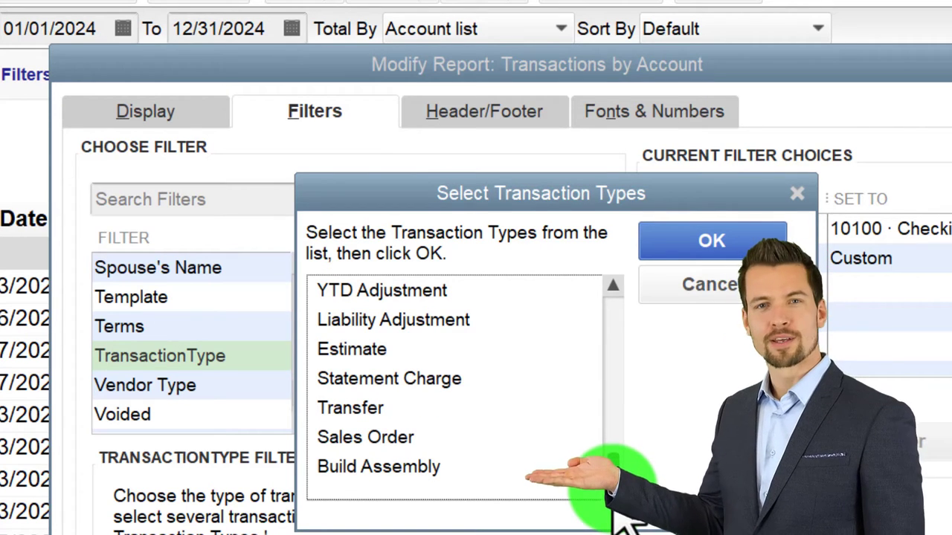
Confirm the selected transaction types and apply the filter to the Checking report.
click(714, 245)
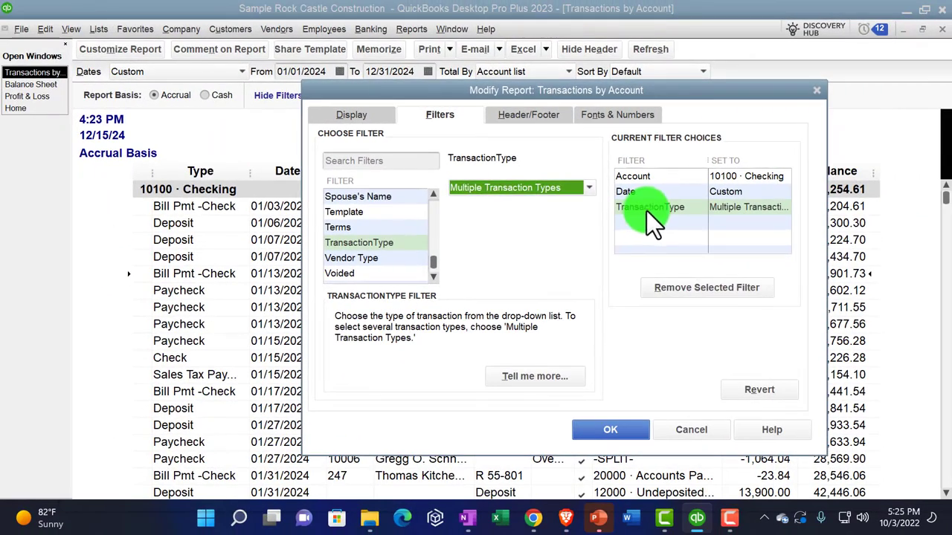
click(700, 281)
click(625, 430)
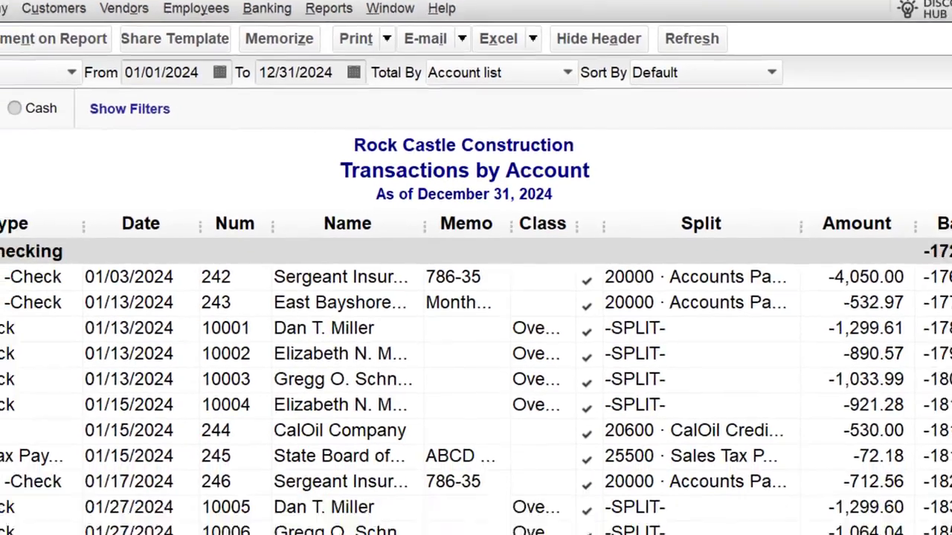
Scroll through the filtered Checking report of payments, checks, paychecks and liability checks.
scroll(2, 223, down, 1)
scroll(2, 223, down, 3)
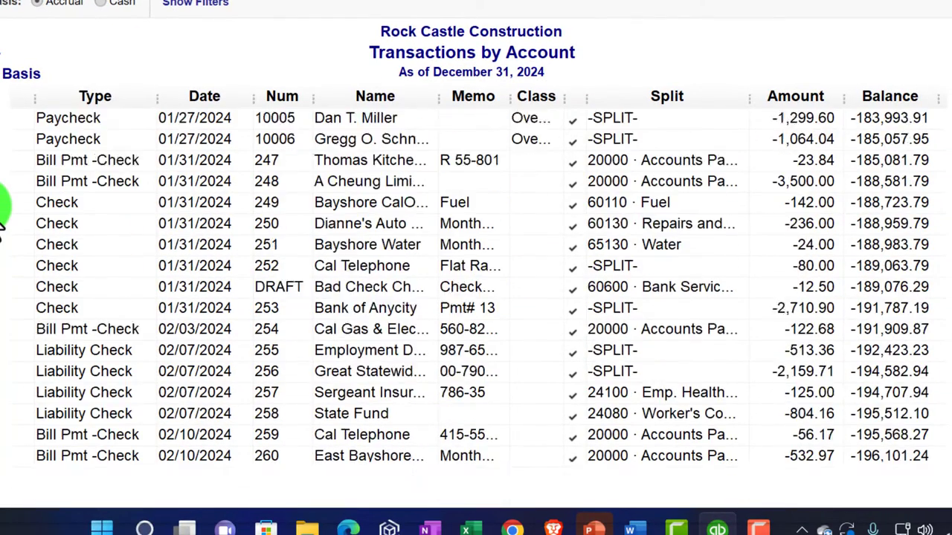
scroll(2, 223, down, 3)
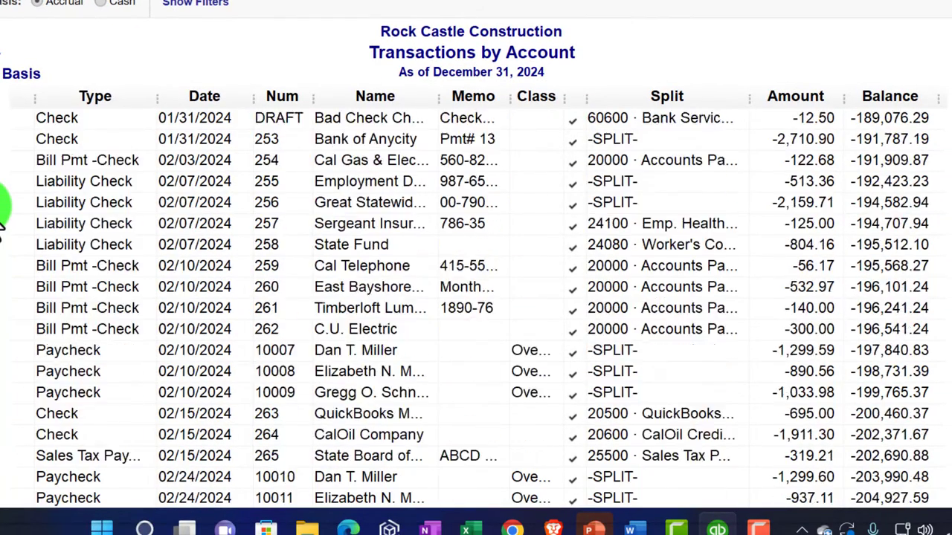
scroll(2, 223, up, 4)
scroll(2, 223, down, 10)
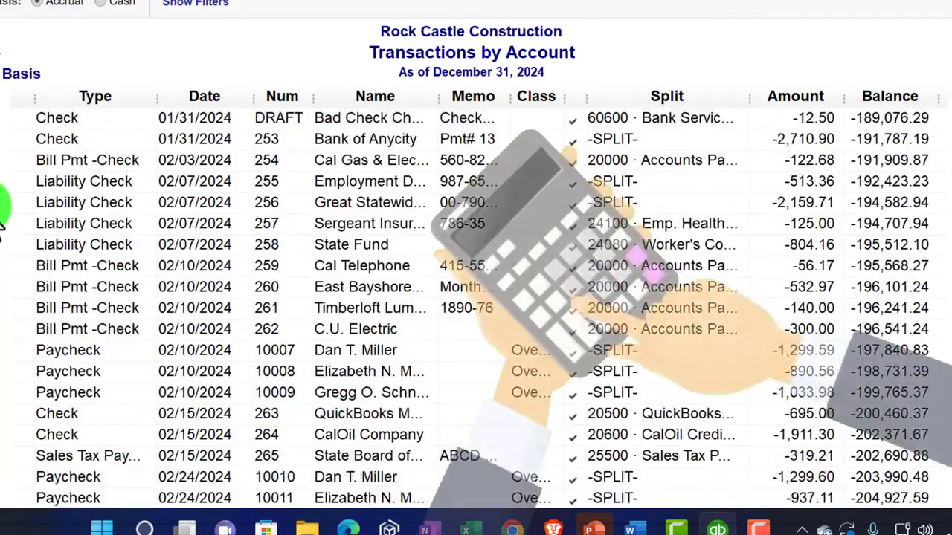
scroll(3, 223, down, 15)
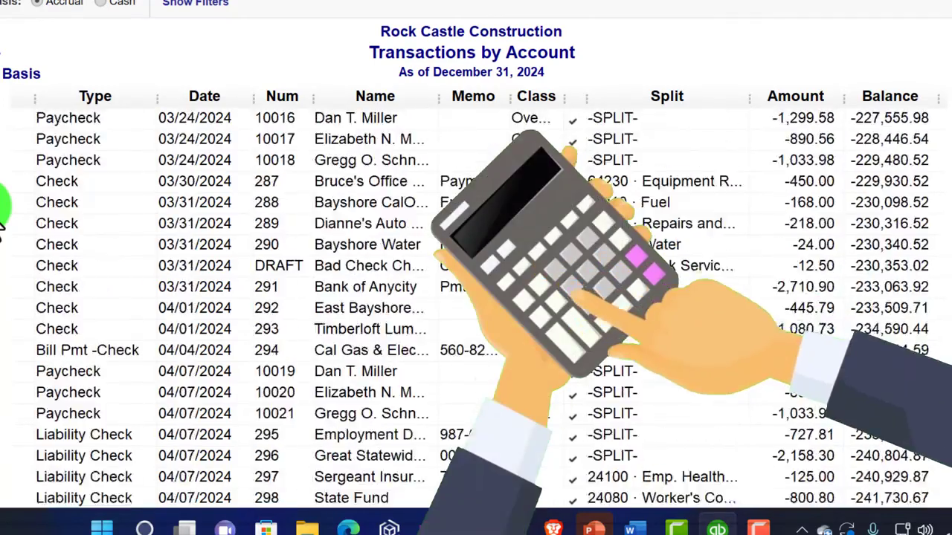
scroll(2, 224, down, 13)
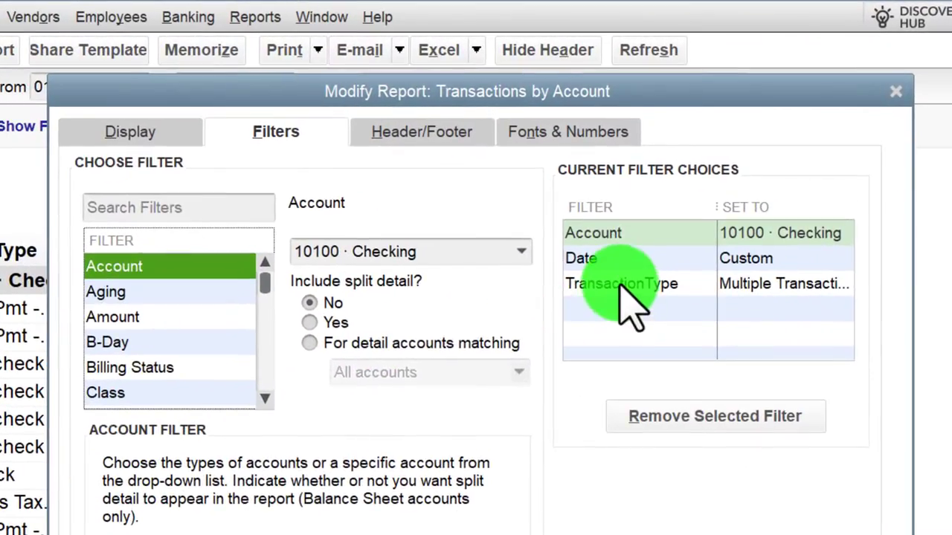
Remove the TransactionType filter and review the report with deposits back in it.
click(612, 192)
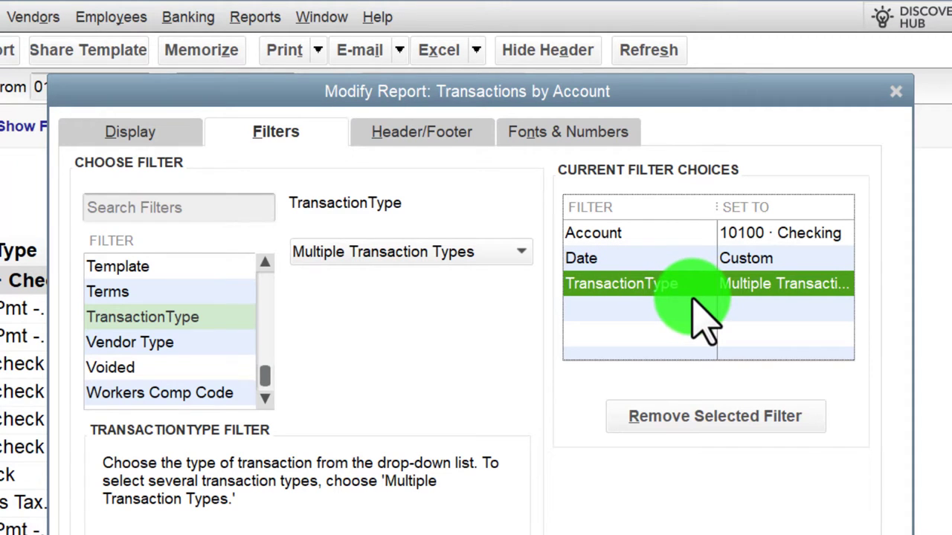
click(747, 420)
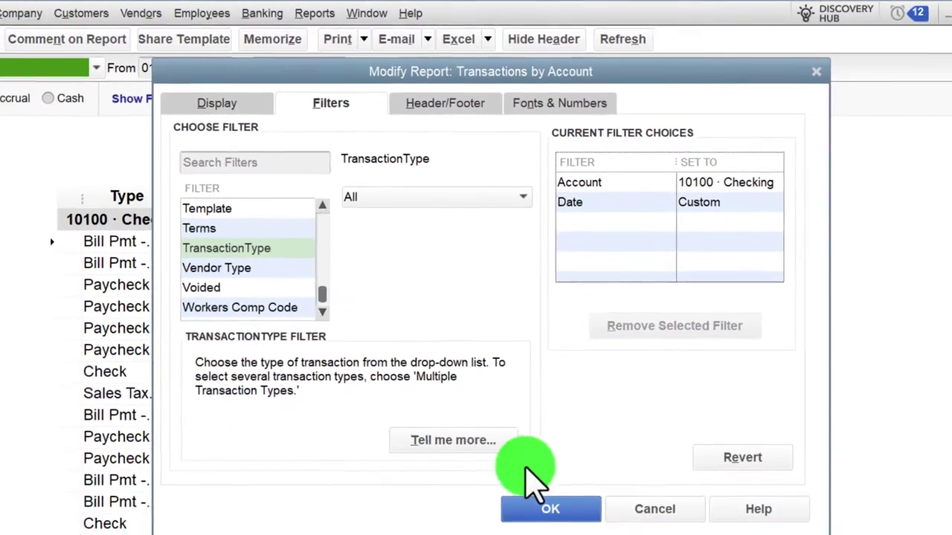
click(540, 506)
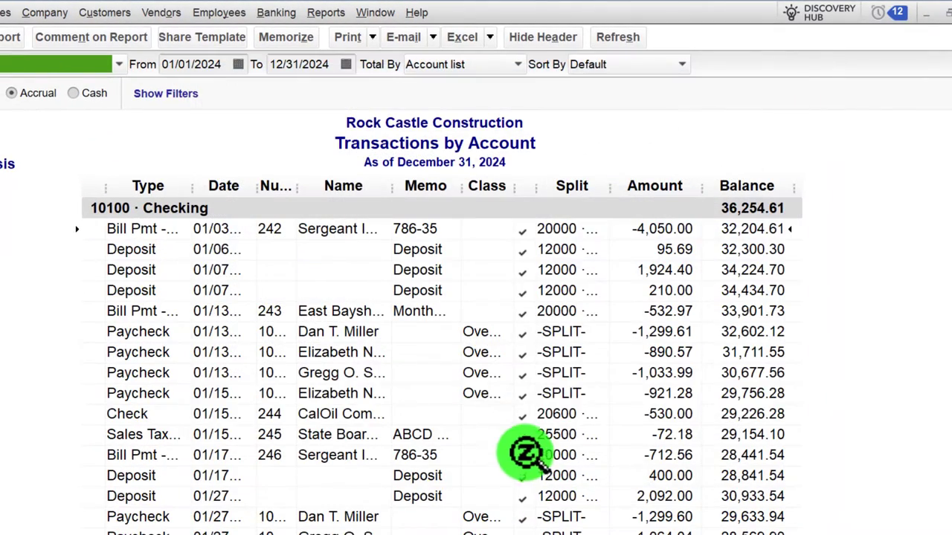
scroll(521, 398, down, 3)
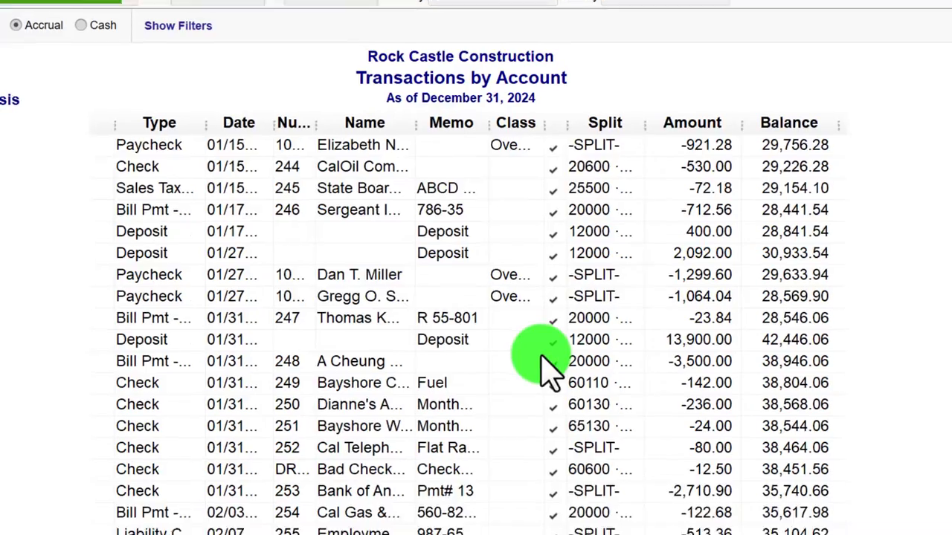
scroll(548, 365, up, 3)
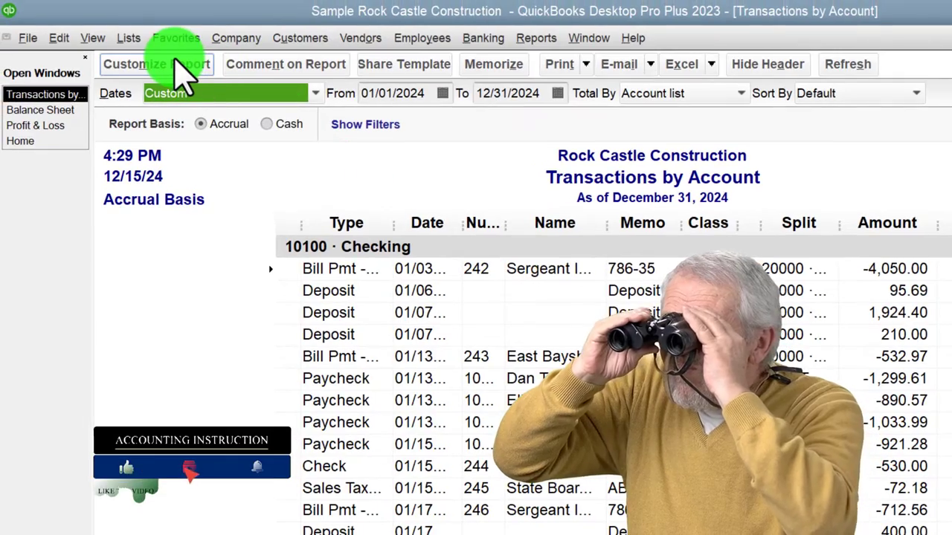
Reopen the report's Filters, move the dialog aside, and show the Amount filter set to Any.
click(174, 61)
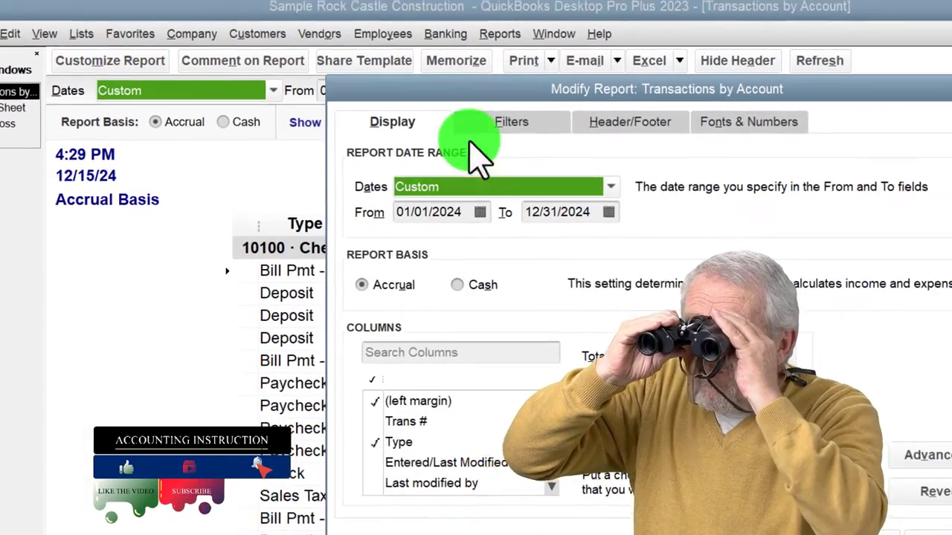
click(519, 124)
click(201, 247)
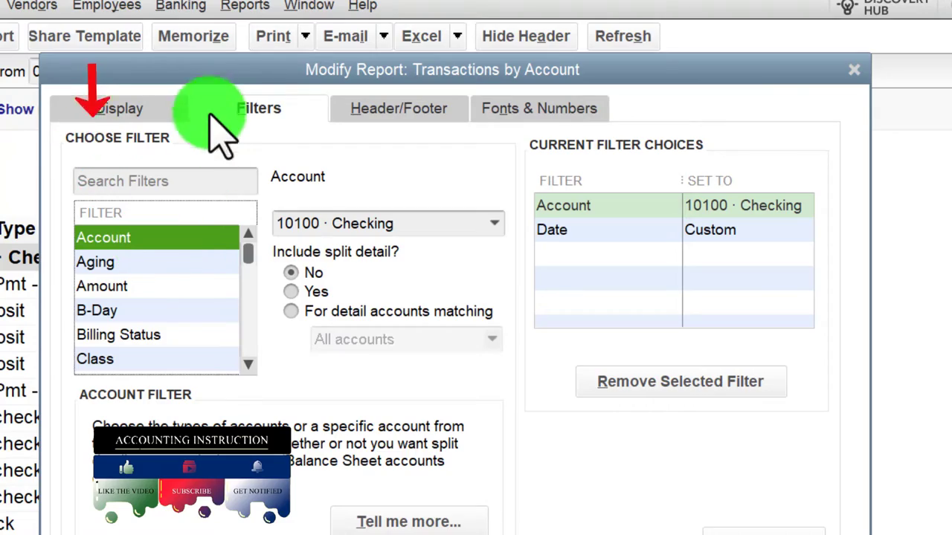
drag(208, 74, 319, 206)
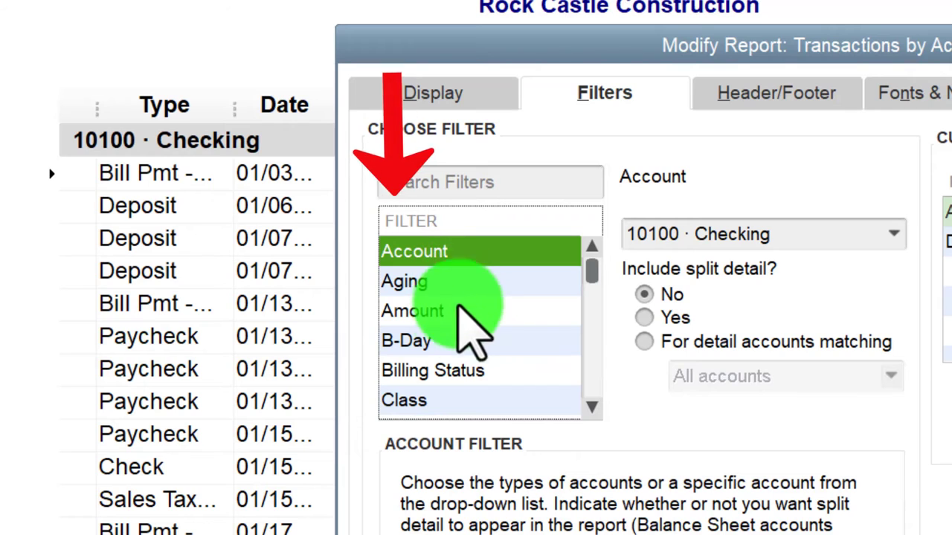
click(591, 407)
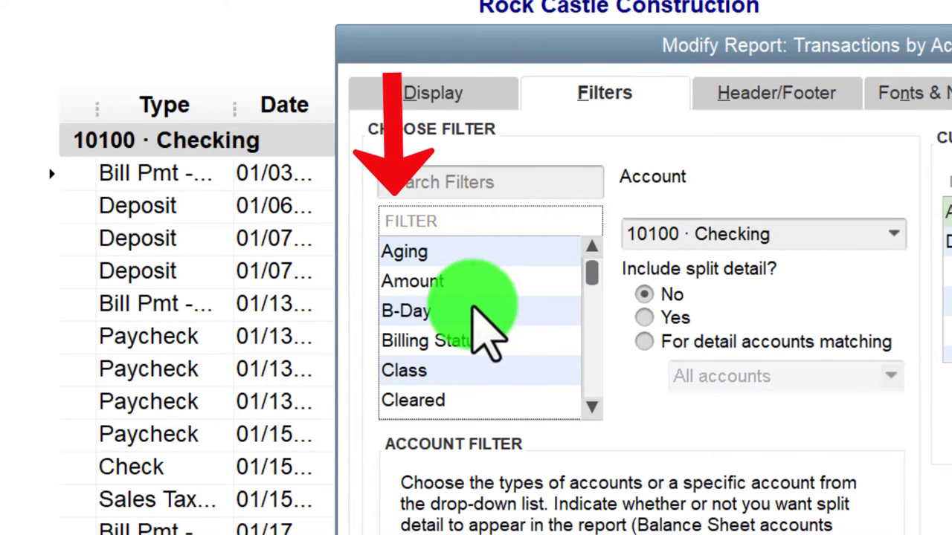
click(446, 282)
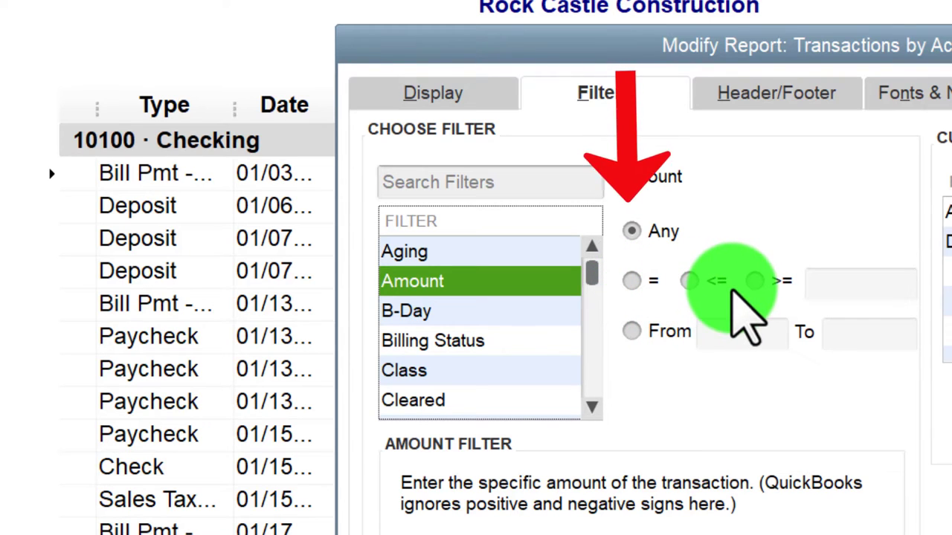
Step down the filter list toward the Job Status entry.
click(591, 408)
click(591, 408)
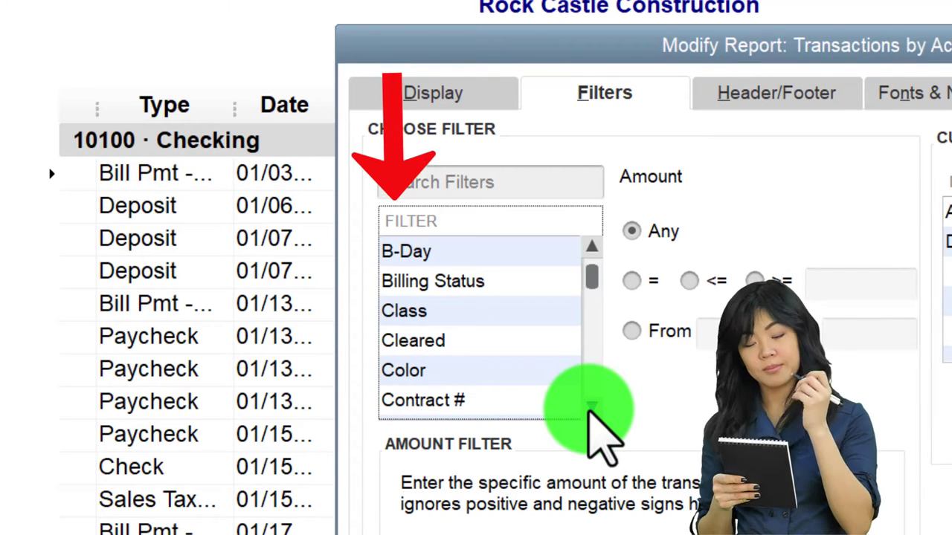
click(591, 408)
click(591, 407)
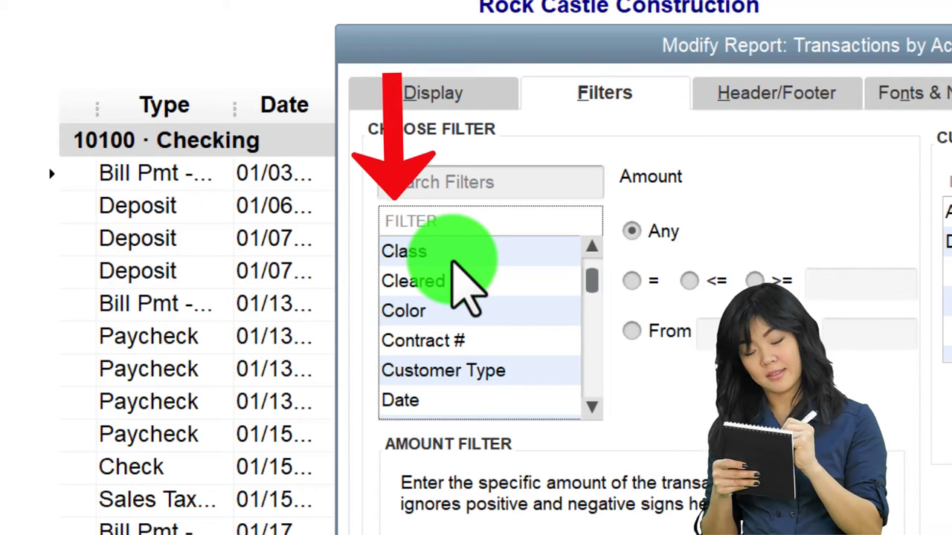
click(593, 408)
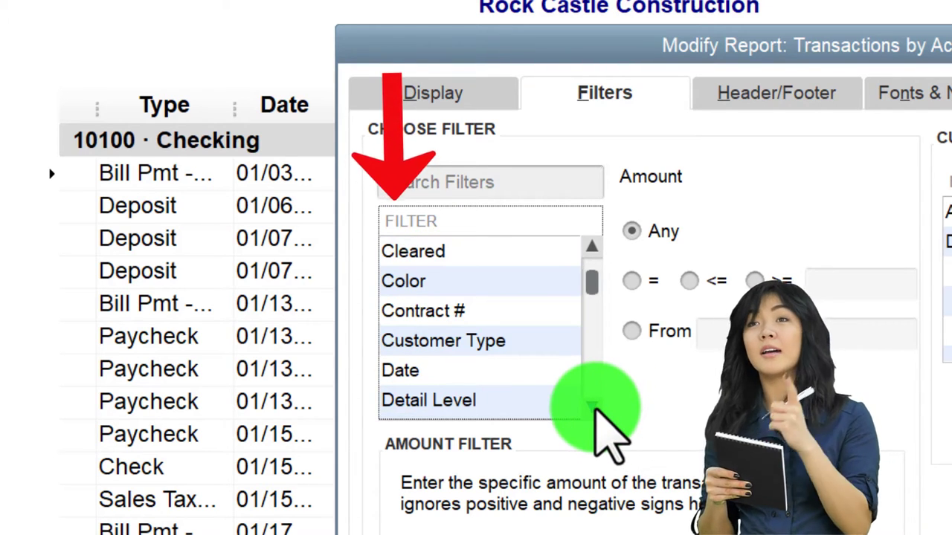
click(593, 407)
click(592, 407)
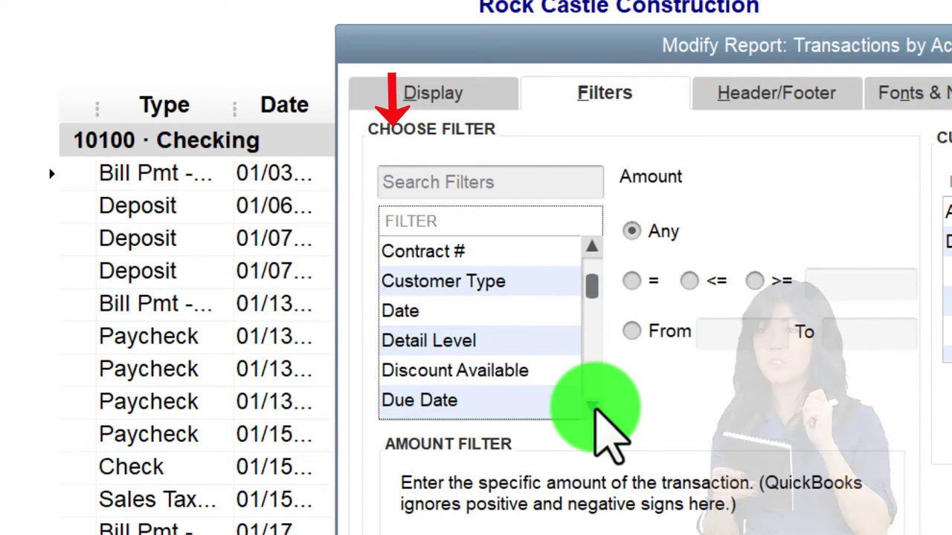
click(593, 408)
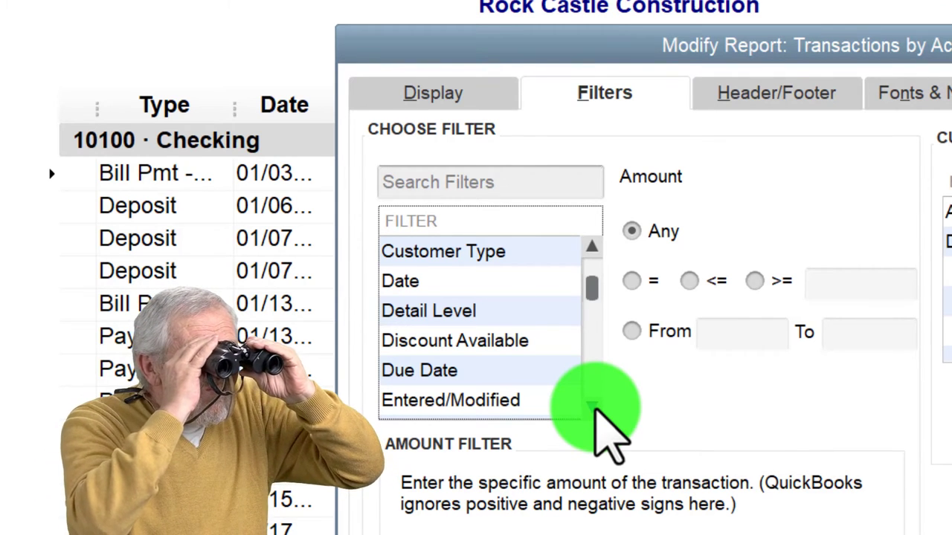
click(593, 407)
click(593, 408)
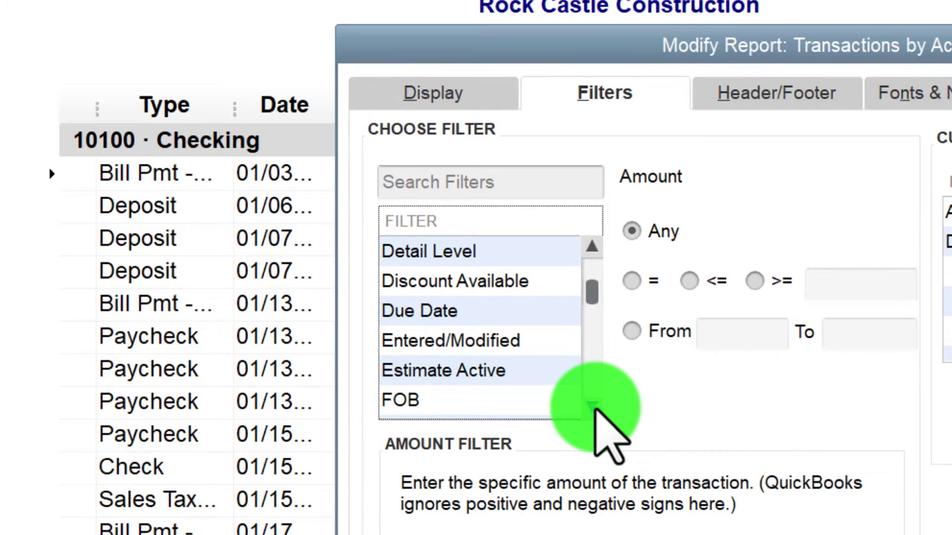
click(593, 407)
click(593, 407)
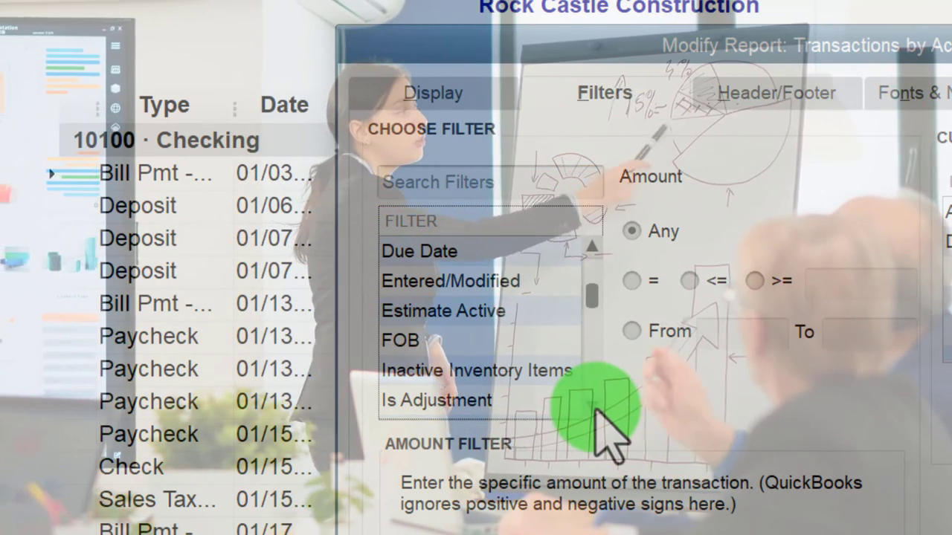
click(593, 406)
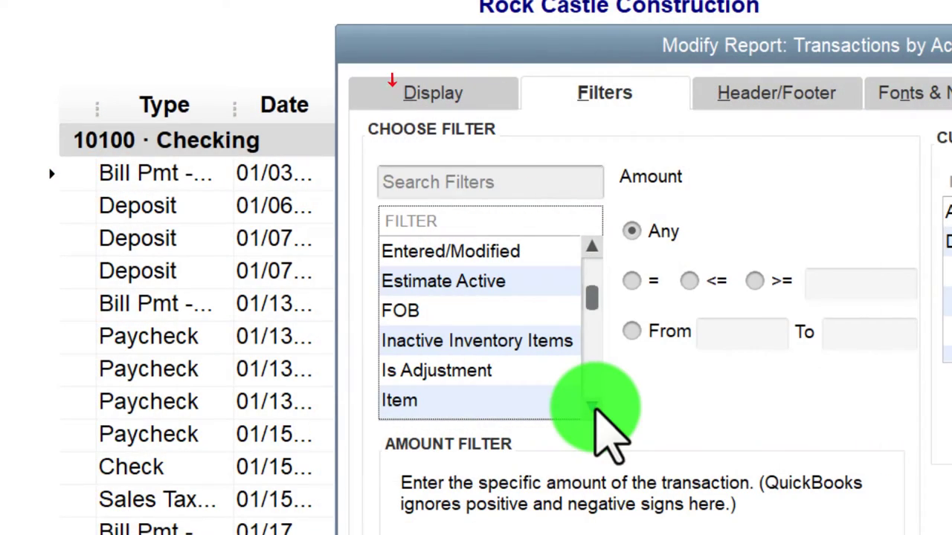
Review Job Status, Job Type, Material, Memo and Name filters through Name Fax Number.
click(593, 405)
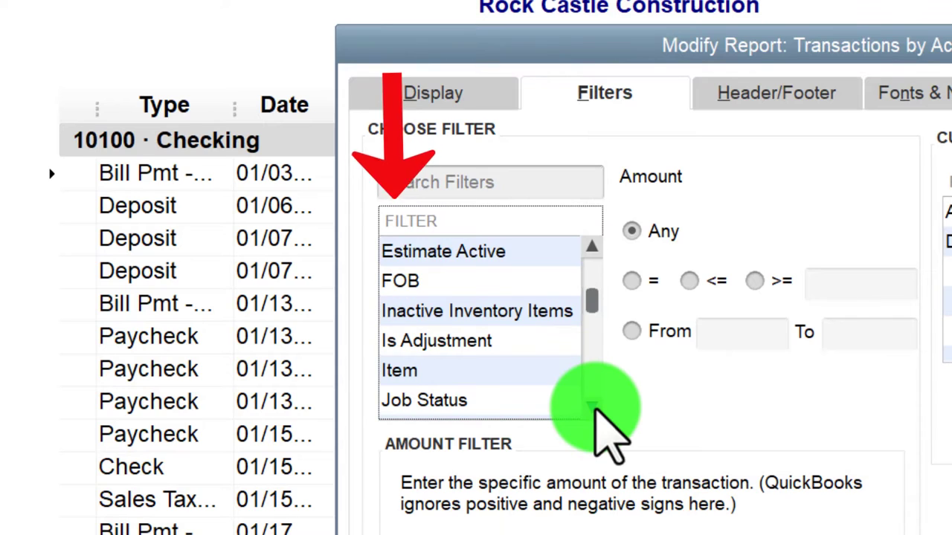
click(593, 406)
click(593, 406)
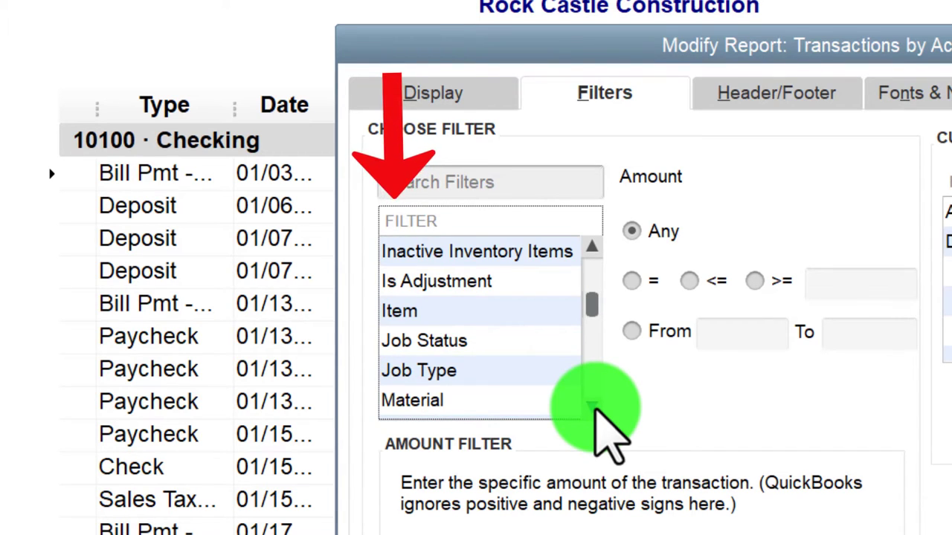
click(592, 406)
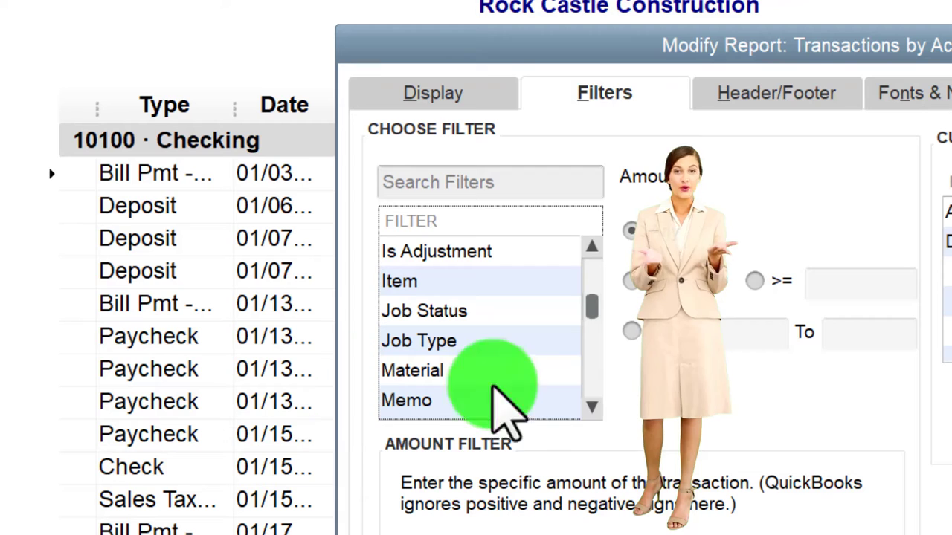
click(593, 405)
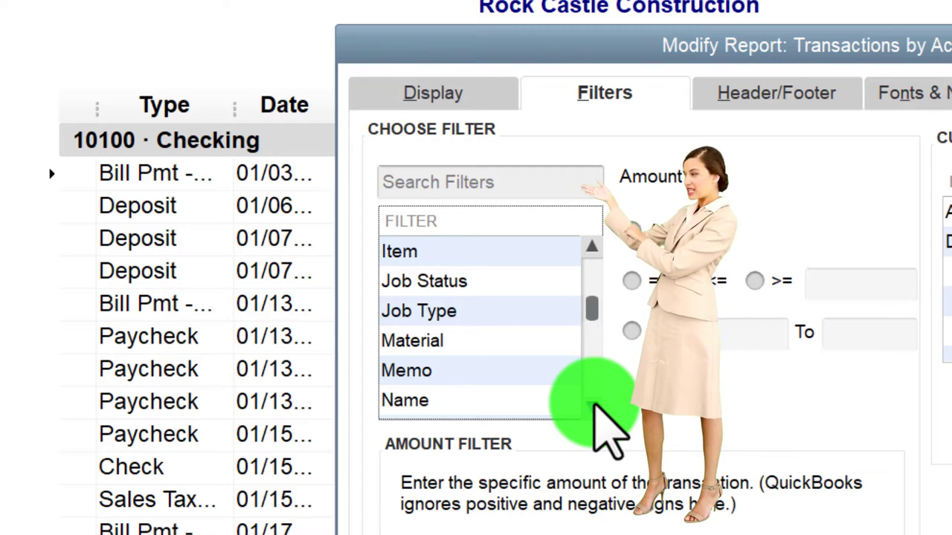
click(593, 405)
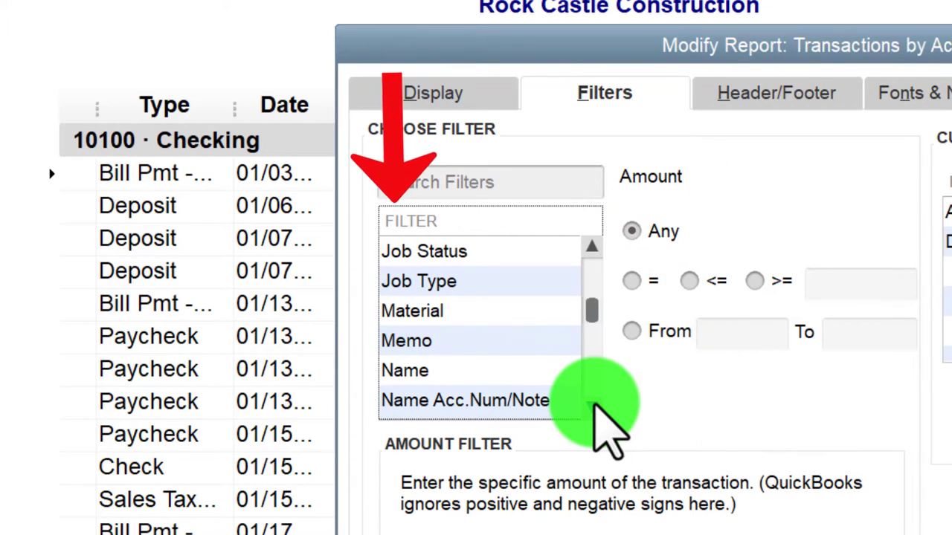
click(593, 405)
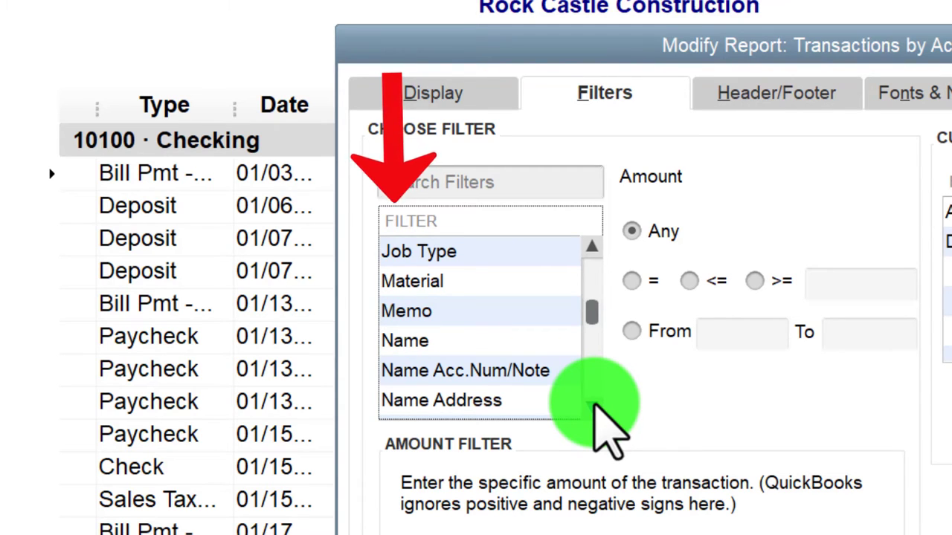
click(593, 405)
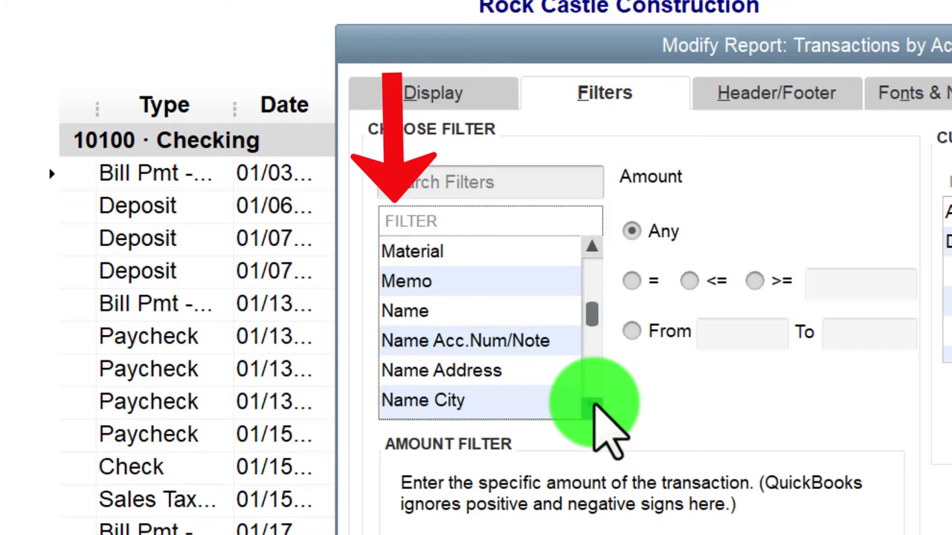
click(593, 405)
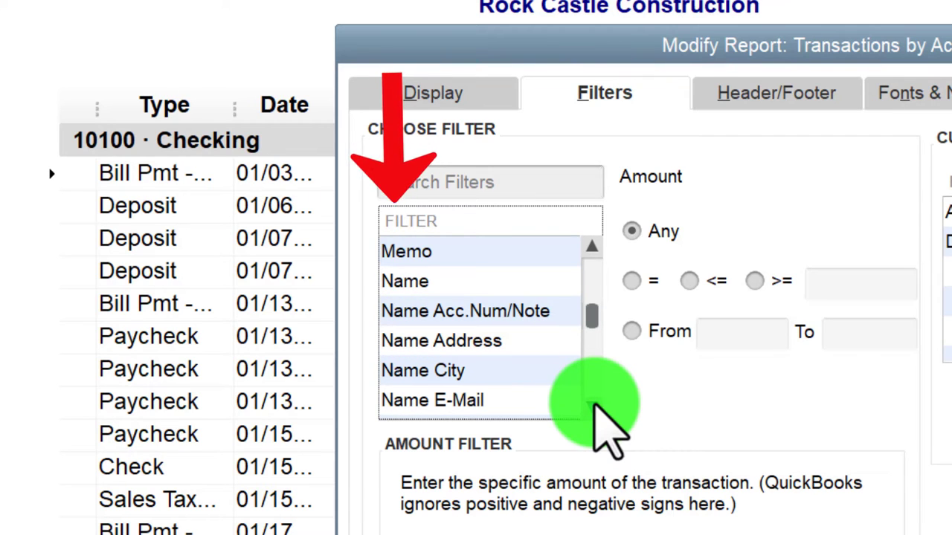
click(593, 405)
click(592, 247)
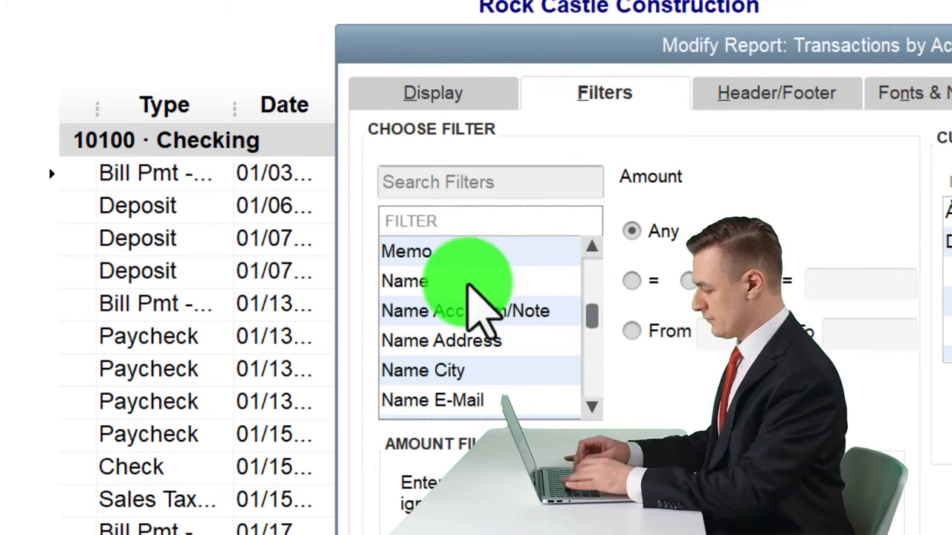
click(593, 406)
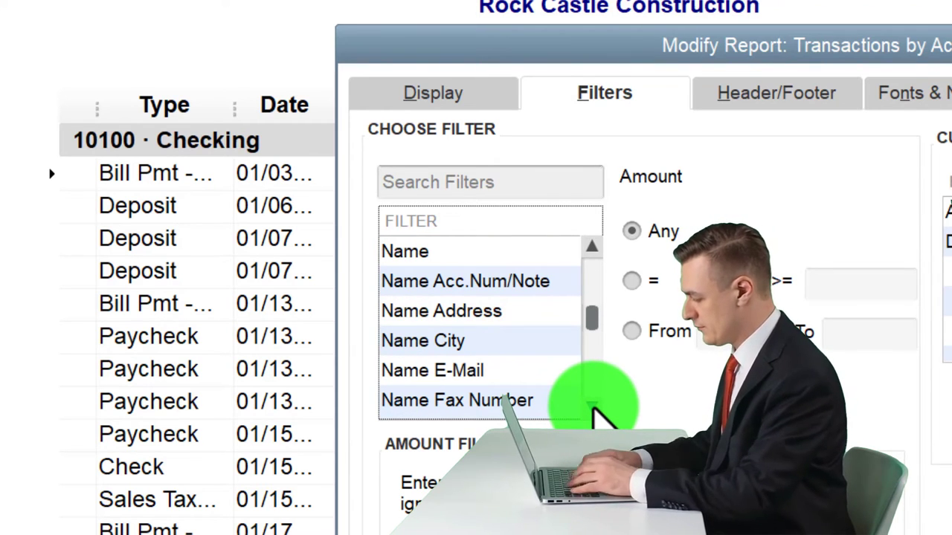
Review filters from Name Phone Number through Printed Status, with report columns visible.
drag(649, 58, 573, 7)
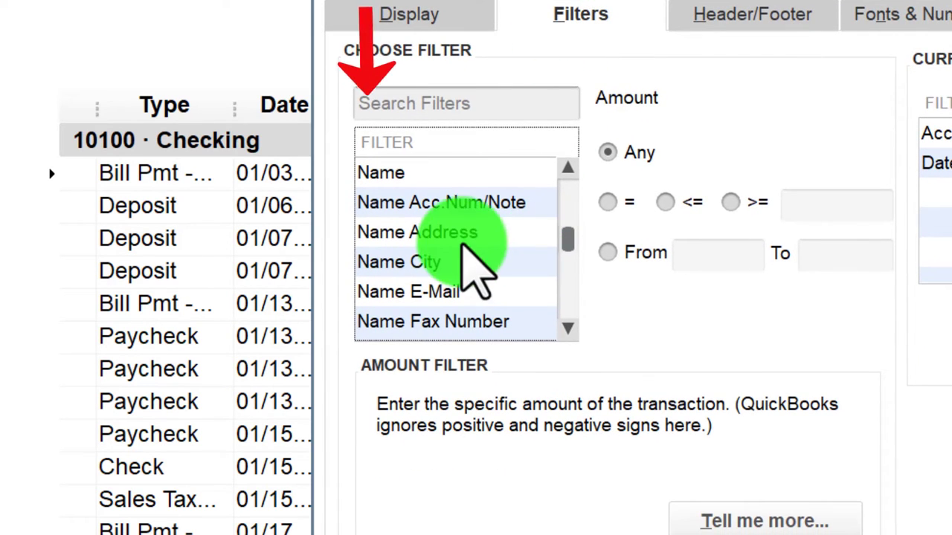
click(569, 329)
click(568, 330)
click(568, 329)
click(568, 329)
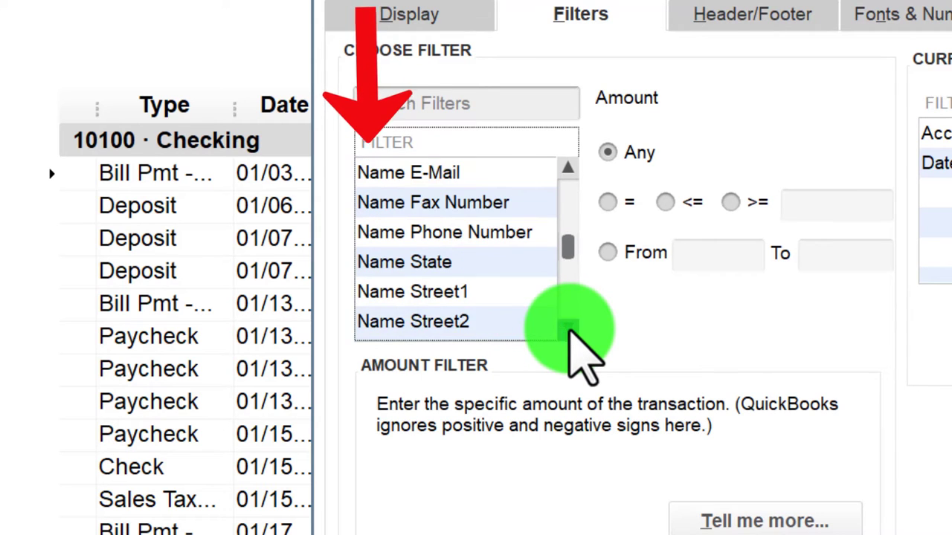
click(569, 329)
click(568, 330)
click(568, 329)
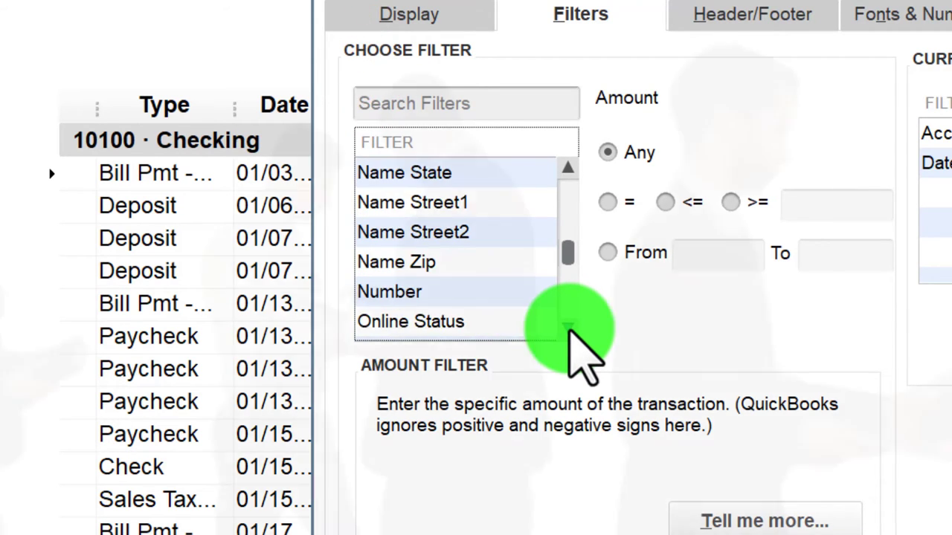
click(569, 330)
click(568, 330)
click(568, 330)
click(568, 329)
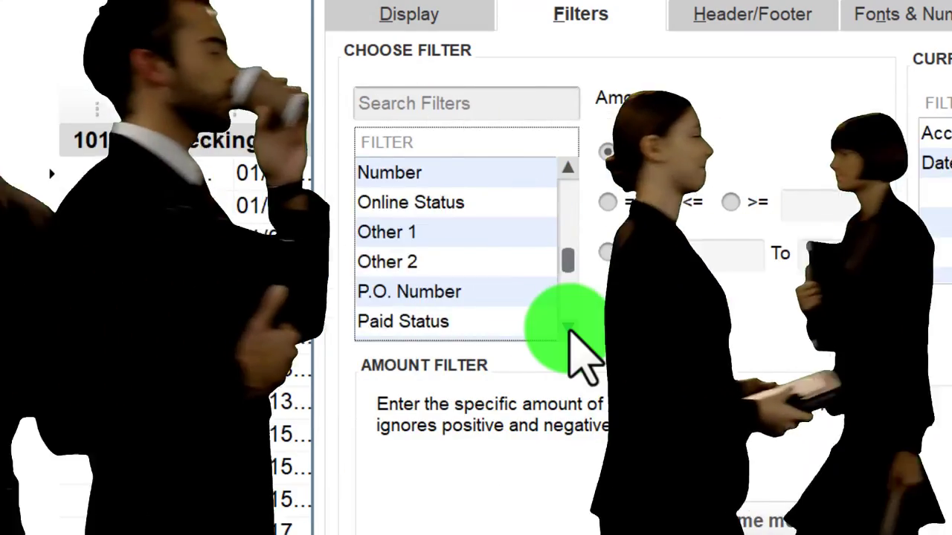
click(568, 329)
click(568, 330)
click(569, 330)
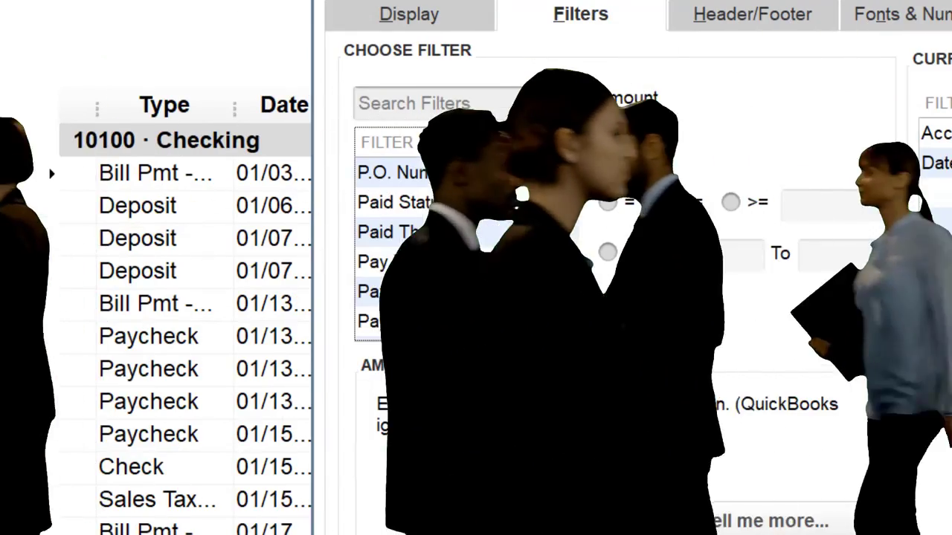
click(568, 329)
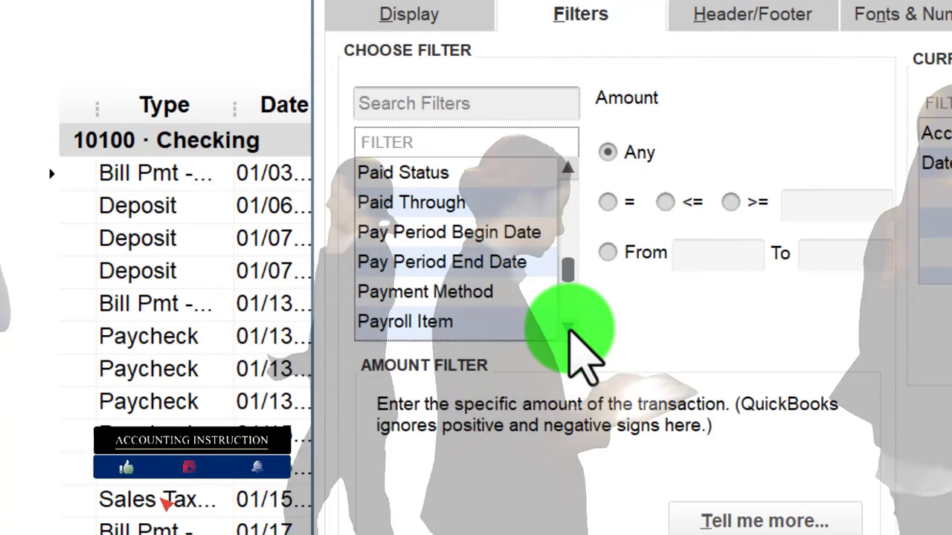
click(568, 330)
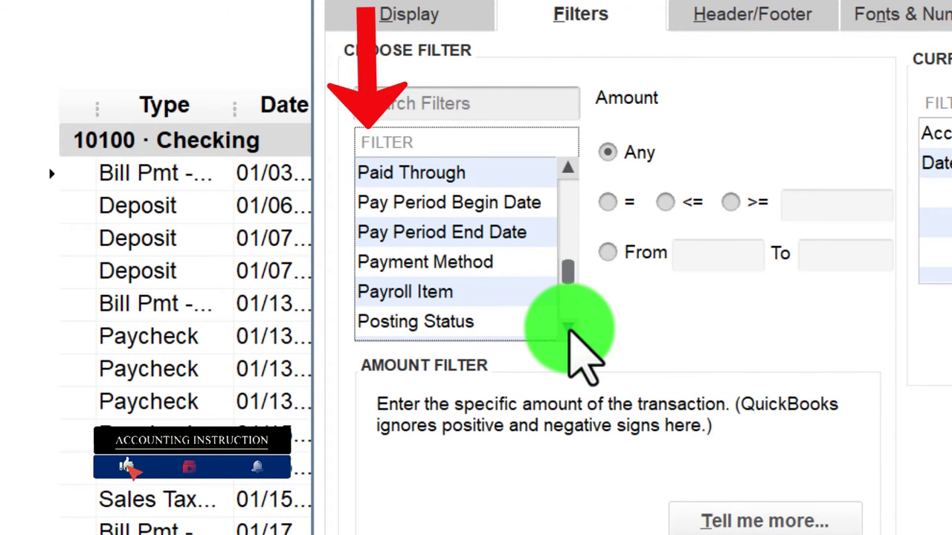
click(568, 329)
click(568, 329)
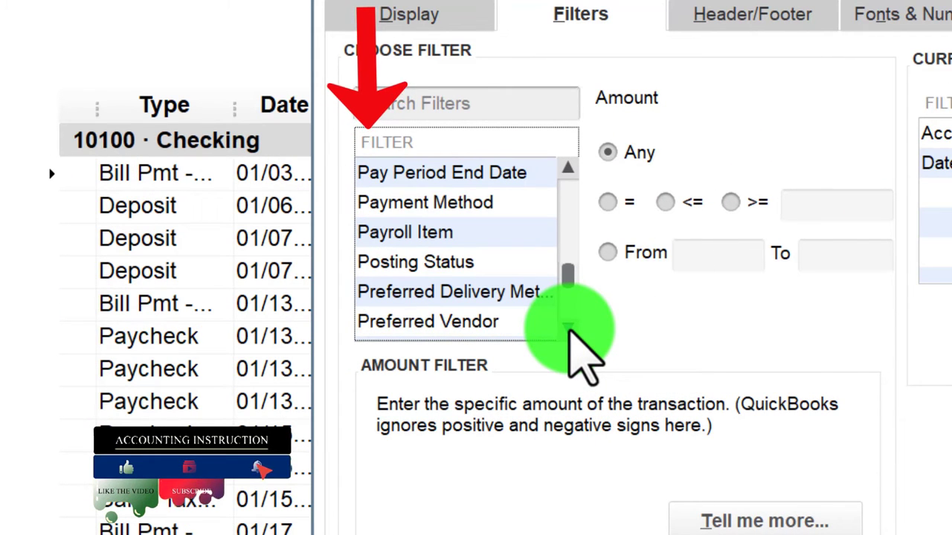
click(568, 329)
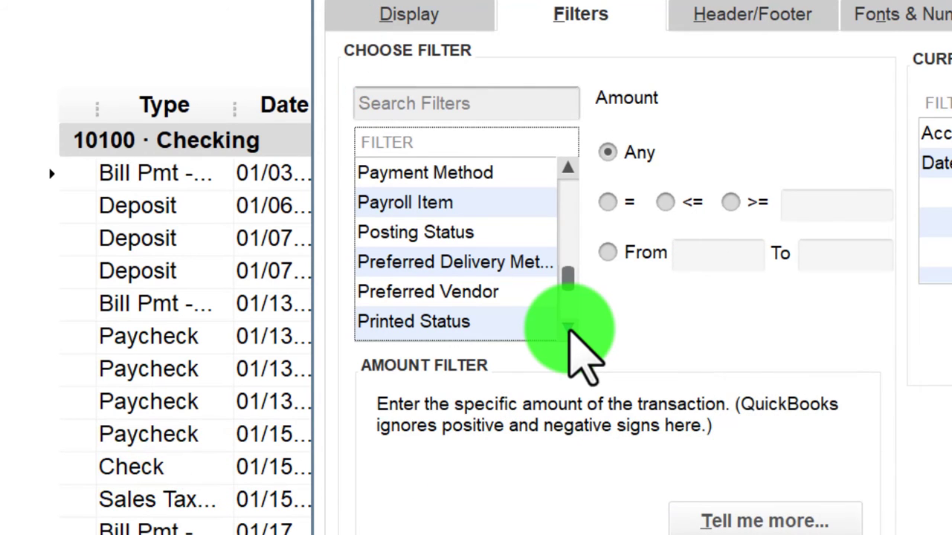
Review the remaining filters from Received through the last one, Zero Reorder Qty.
click(568, 329)
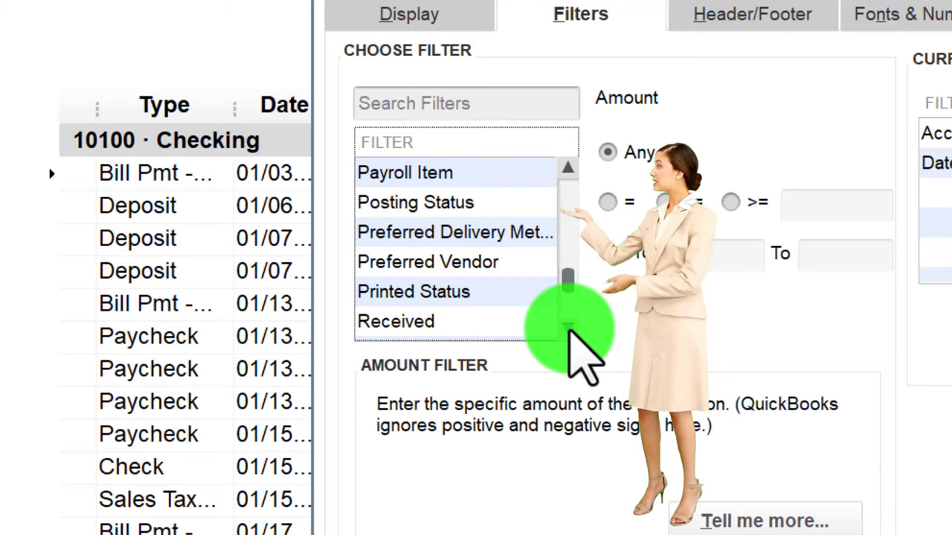
click(568, 329)
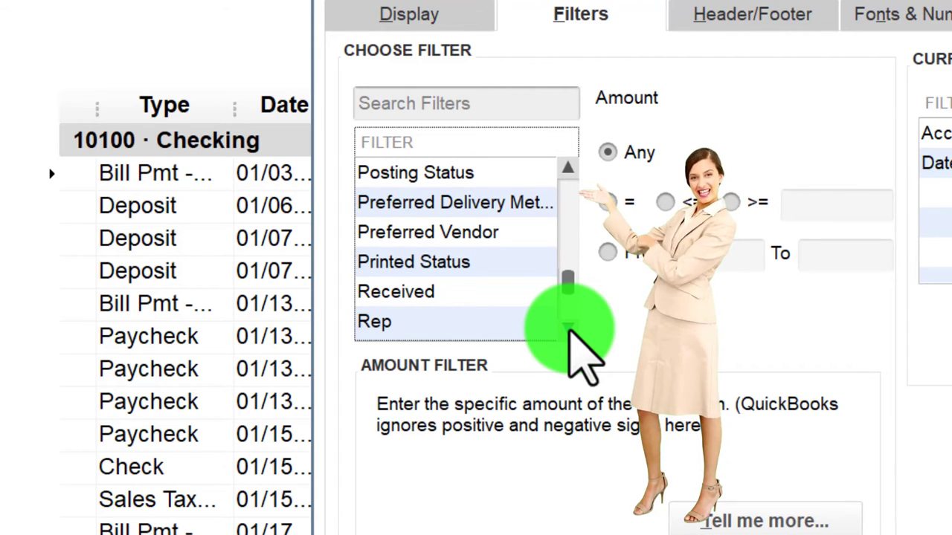
click(568, 330)
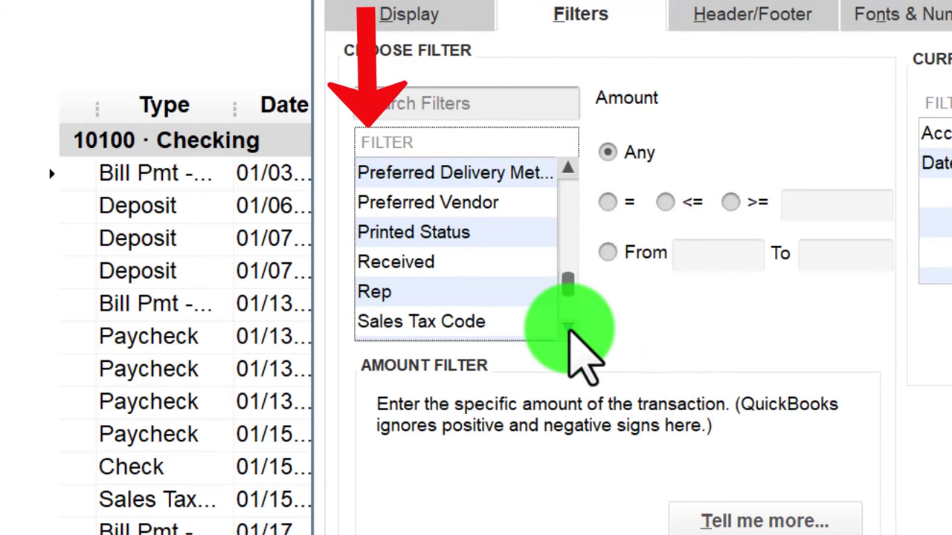
click(568, 329)
click(568, 330)
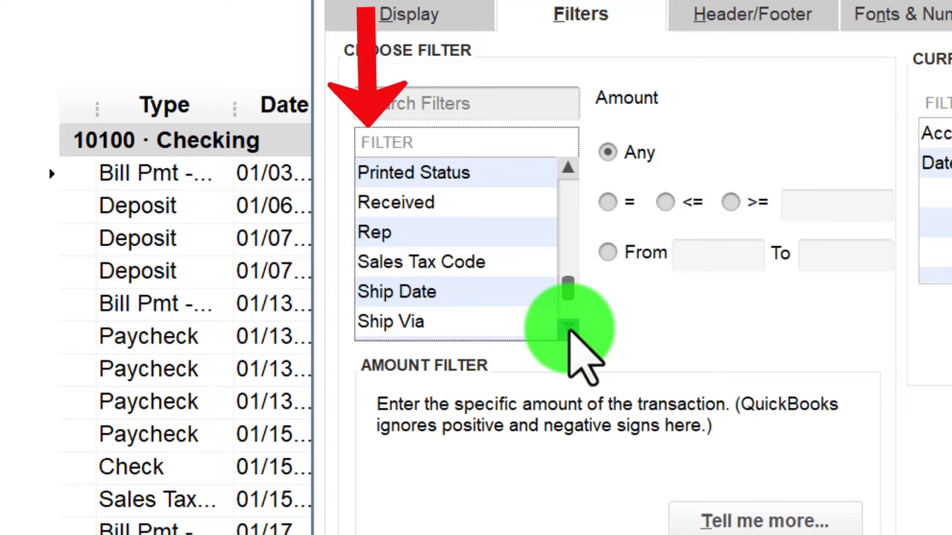
click(568, 329)
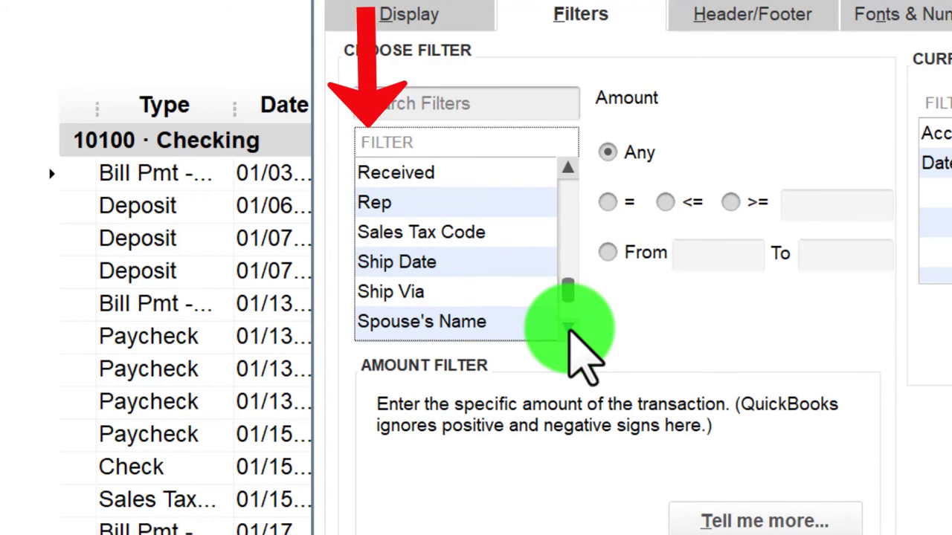
click(569, 329)
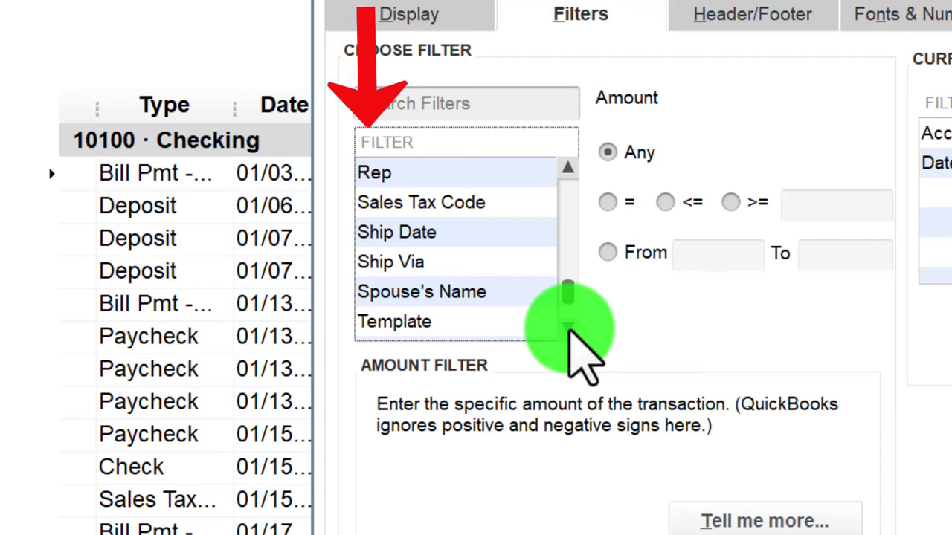
click(568, 329)
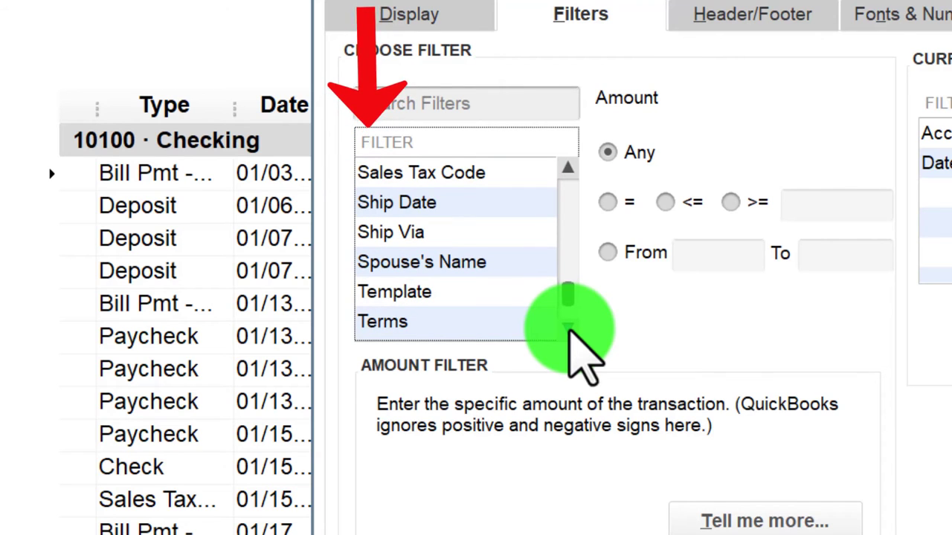
click(568, 329)
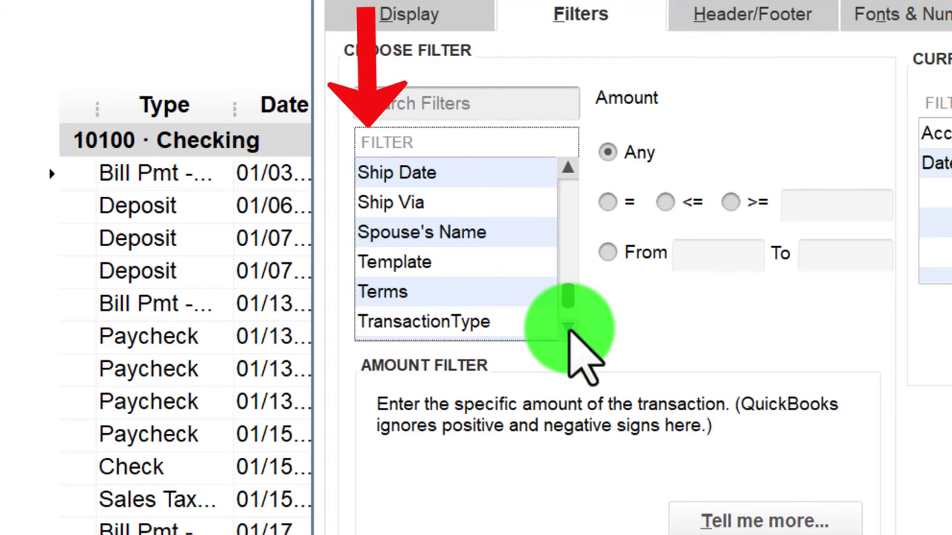
click(568, 329)
click(568, 329)
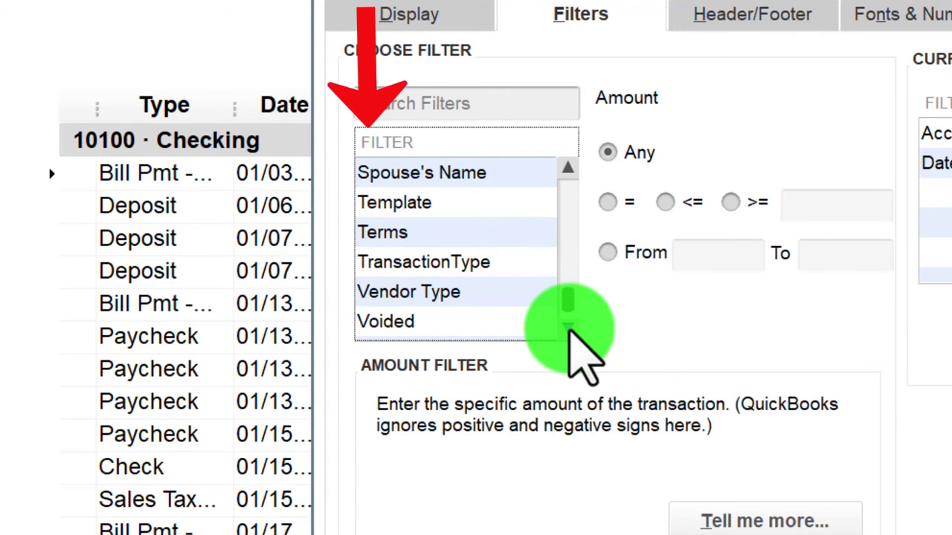
click(568, 330)
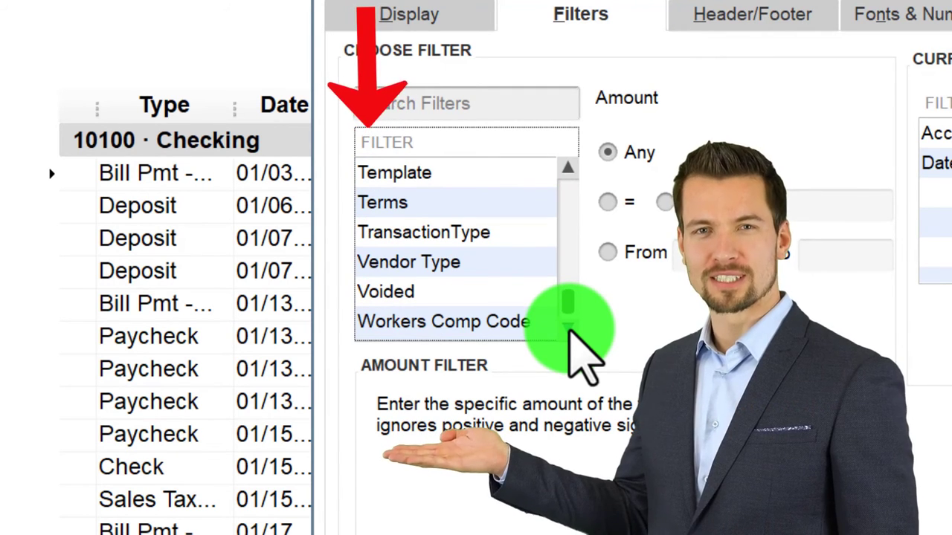
click(569, 330)
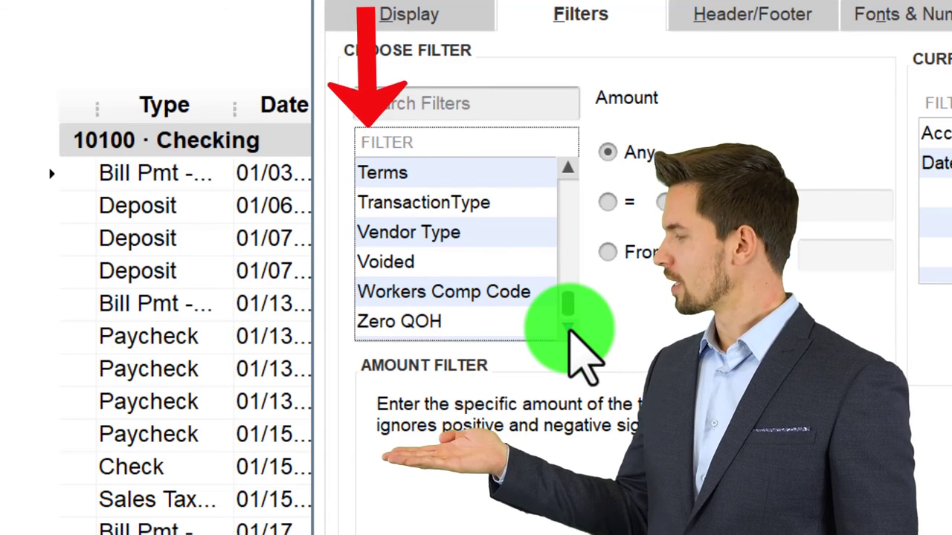
click(568, 329)
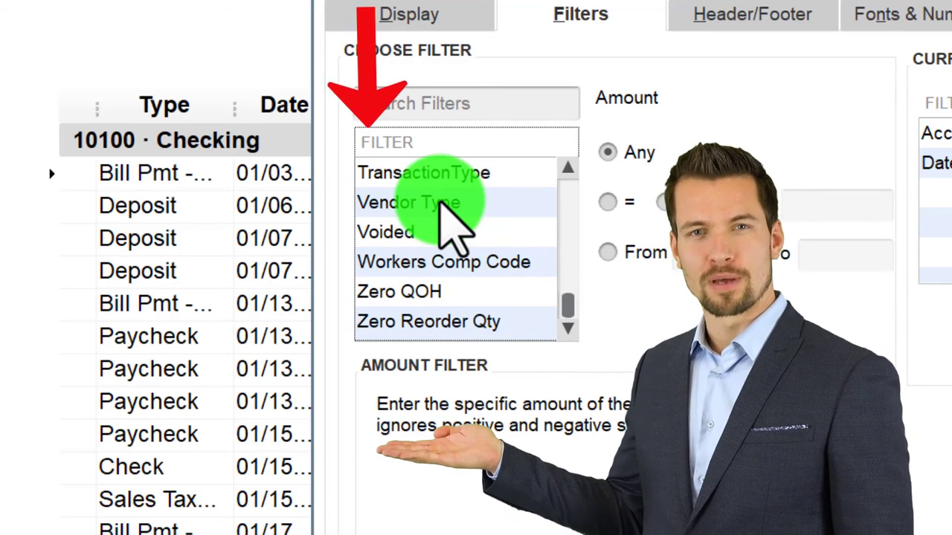